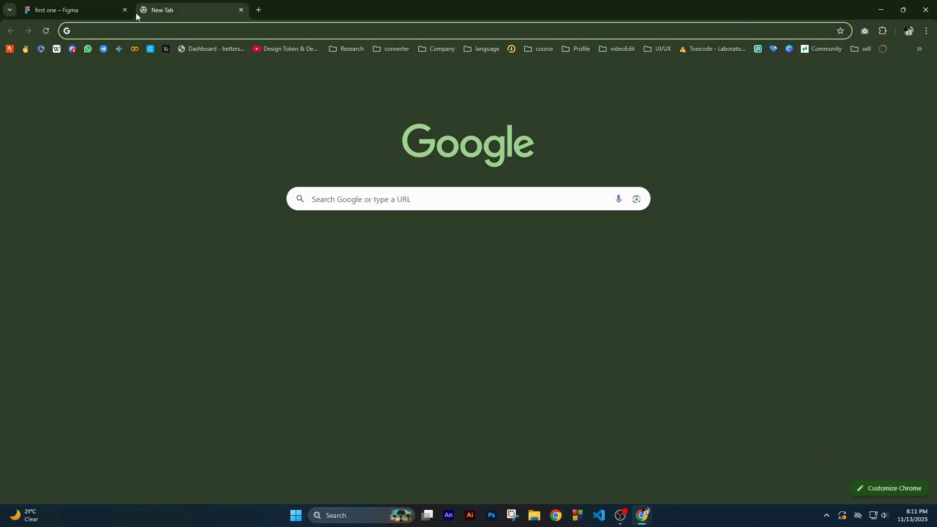
Step: Search Google for "ui design" and browse the image results for a reference design
type("ui desing")
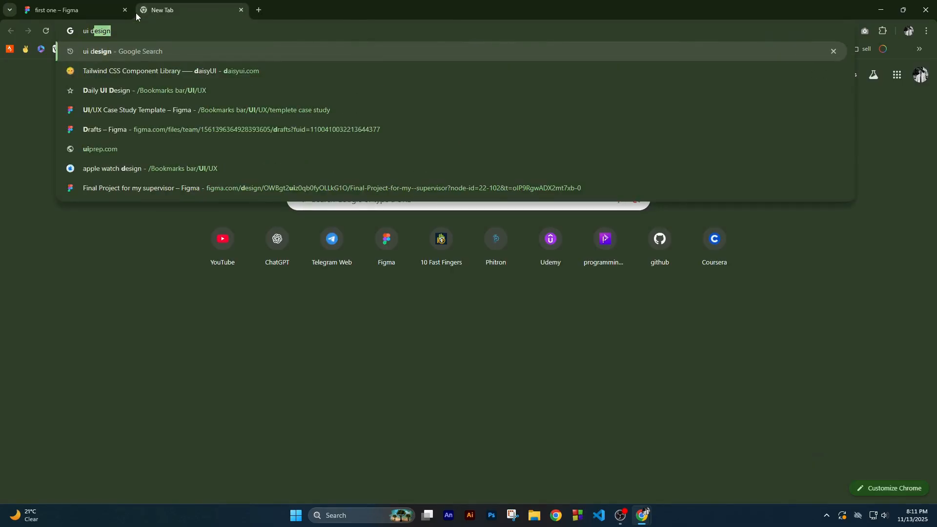
key("BackSpace")
key("BackSpace")
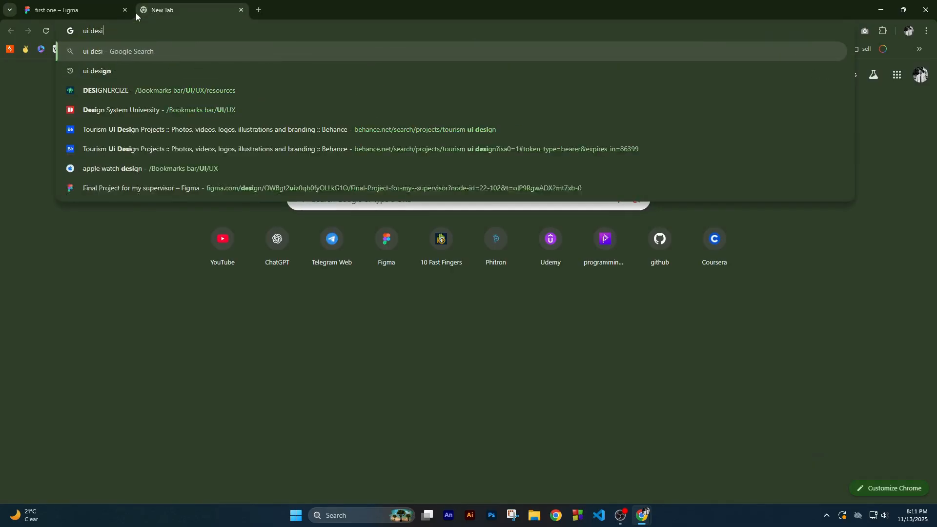
type("gn")
key("Return")
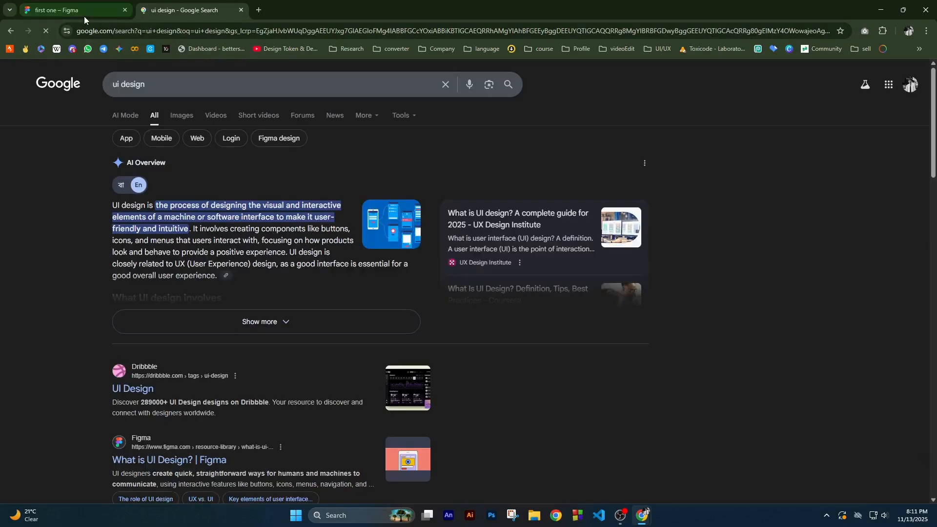
left_click(184, 122)
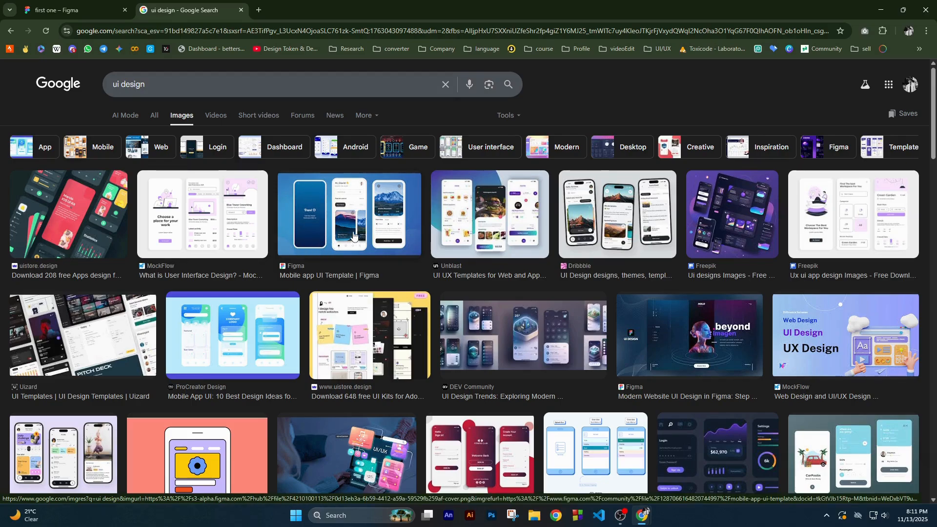
scroll(490, 302, "down", 2)
scroll(491, 303, "down", 4)
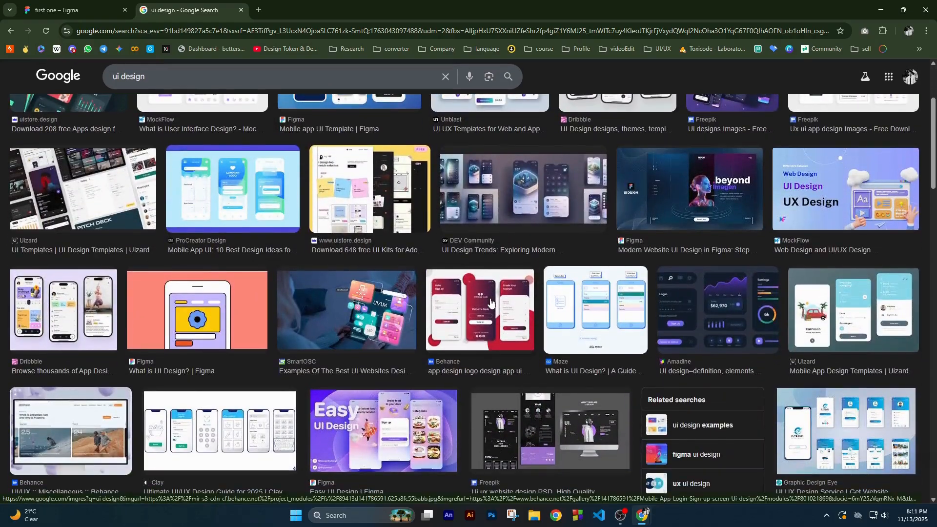
scroll(195, 147, "up", 8)
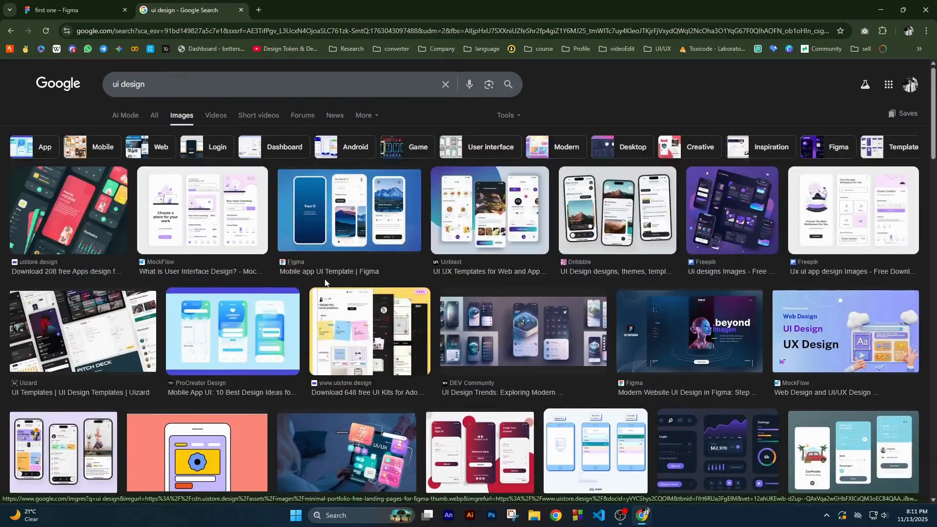
Step: Look through the image results for "ui design web version" and return to the "ui design" image results
left_click(143, 84)
type("w")
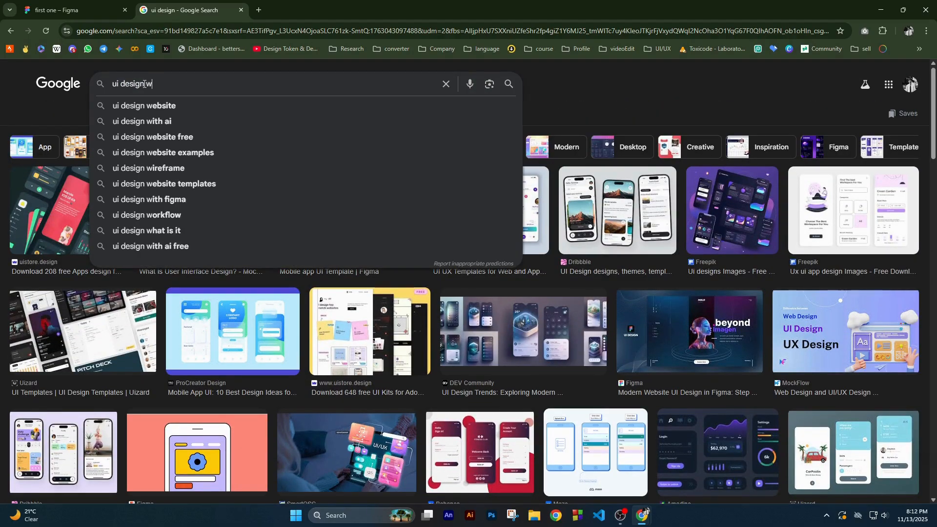
type("eb version")
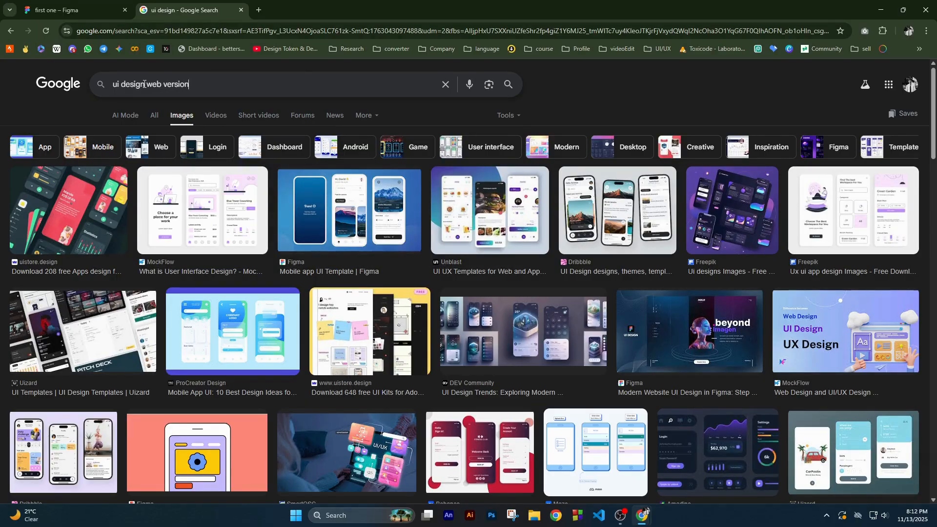
key("Return")
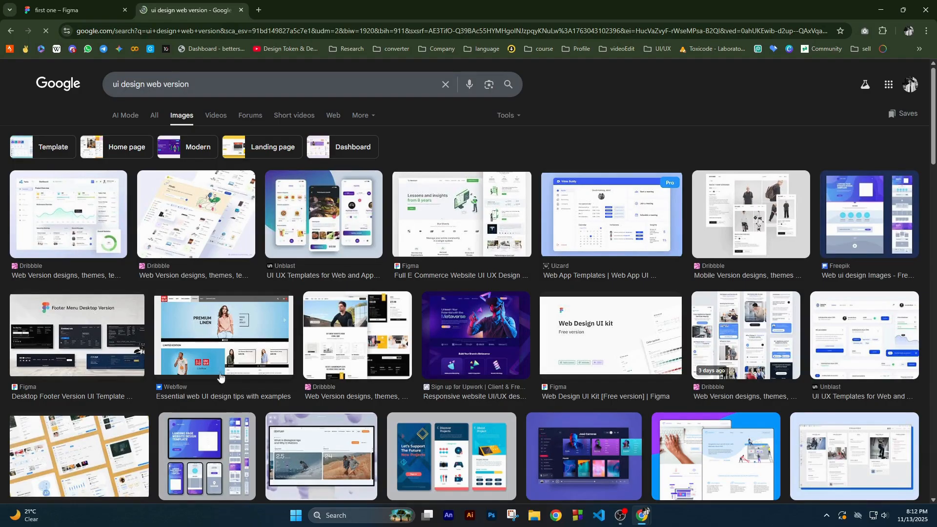
scroll(341, 391, "down", 1)
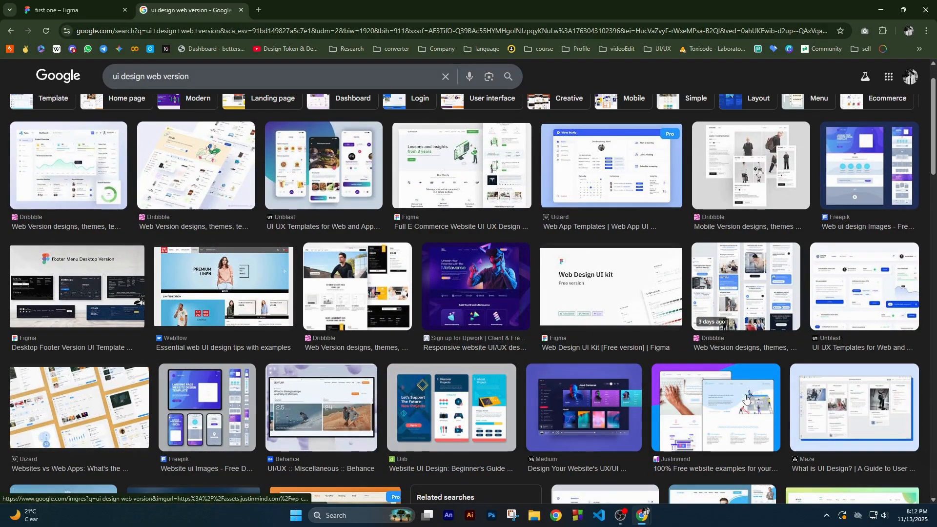
scroll(713, 385, "up", 1)
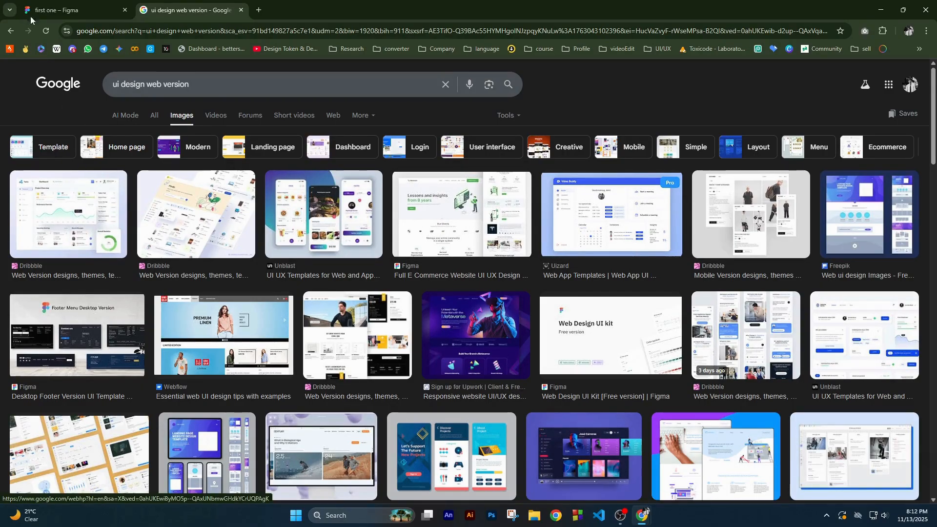
left_click(10, 30)
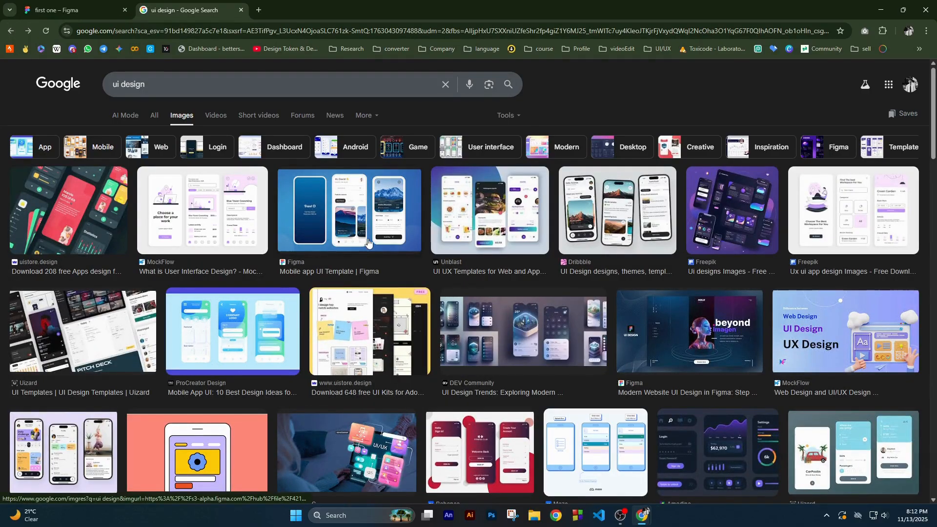
Step: Copy the "Mobile app UI Template" travel app image and paste it onto Page 3 of the "first one" Figma file
left_click(338, 220)
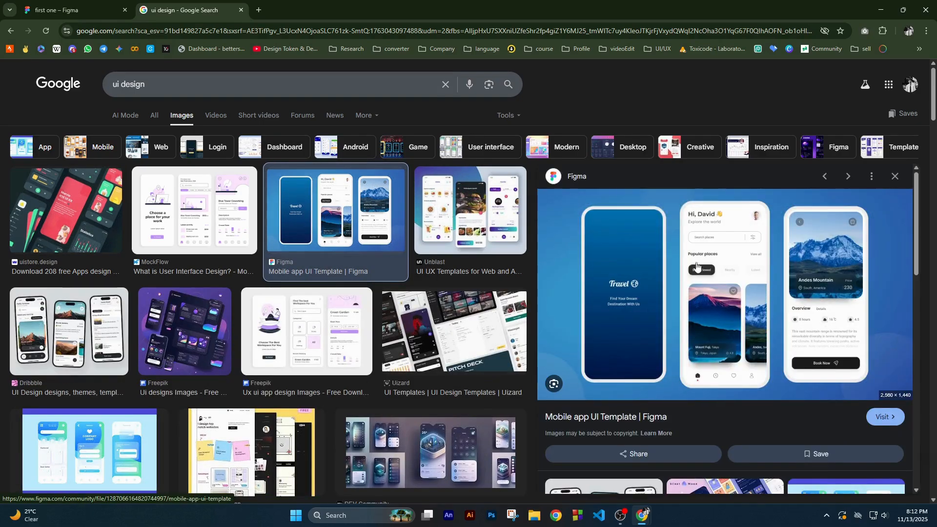
right_click(702, 264)
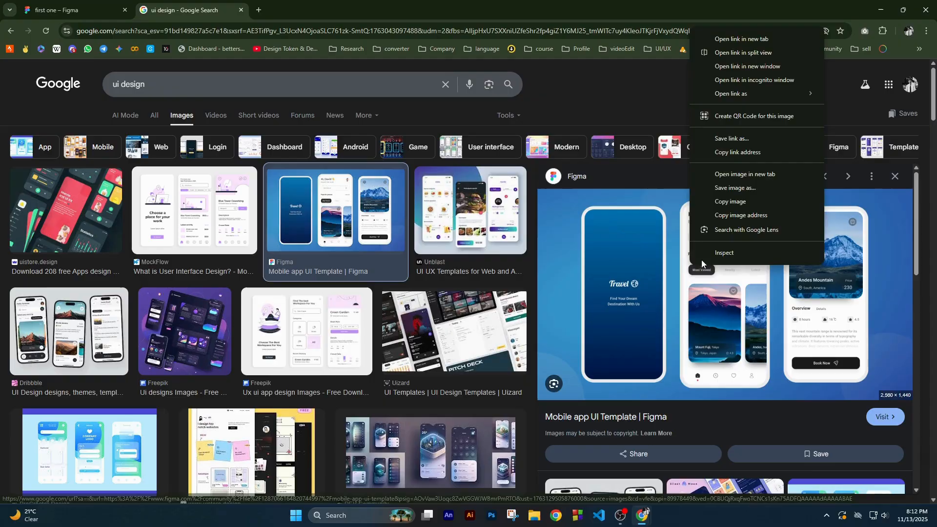
left_click(750, 201)
left_click(82, 5)
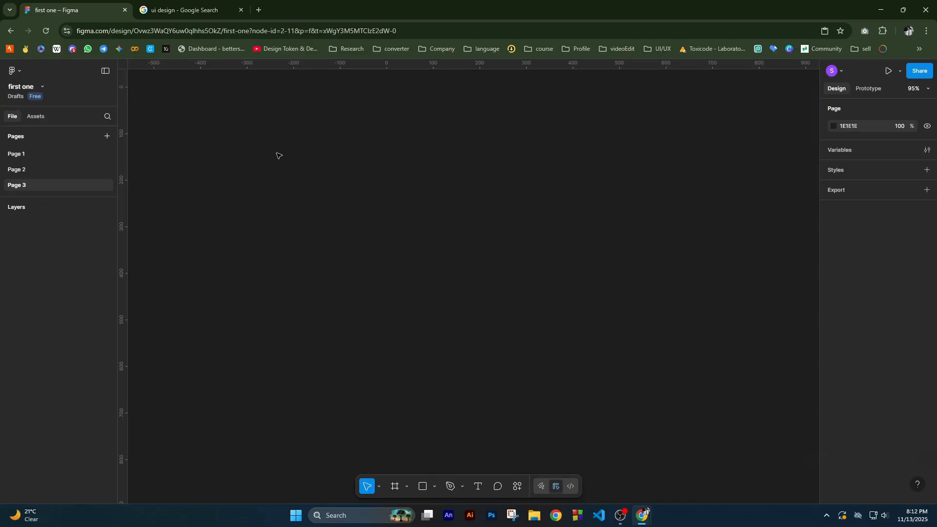
key("ctrl+v")
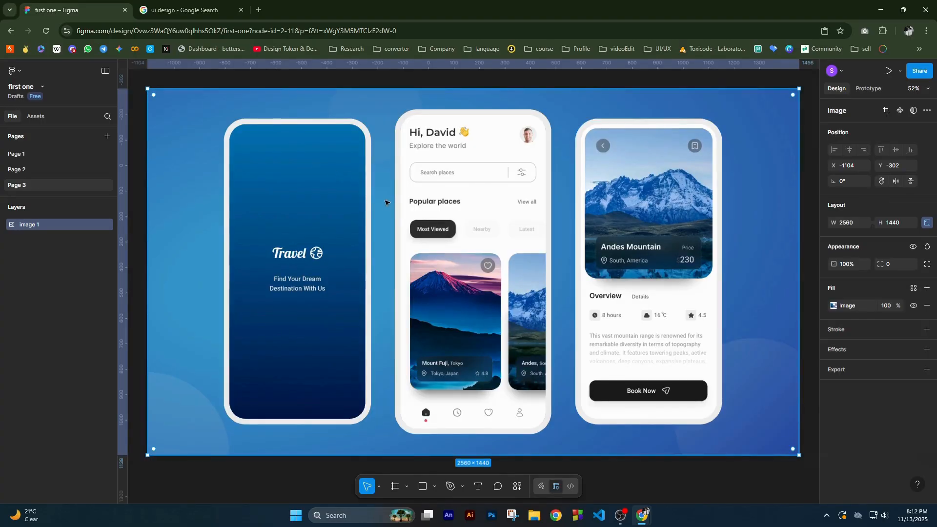
Step: Scale the pasted reference image down to about 1340 × 754 and deselect it
scroll(429, 182, "down", 2)
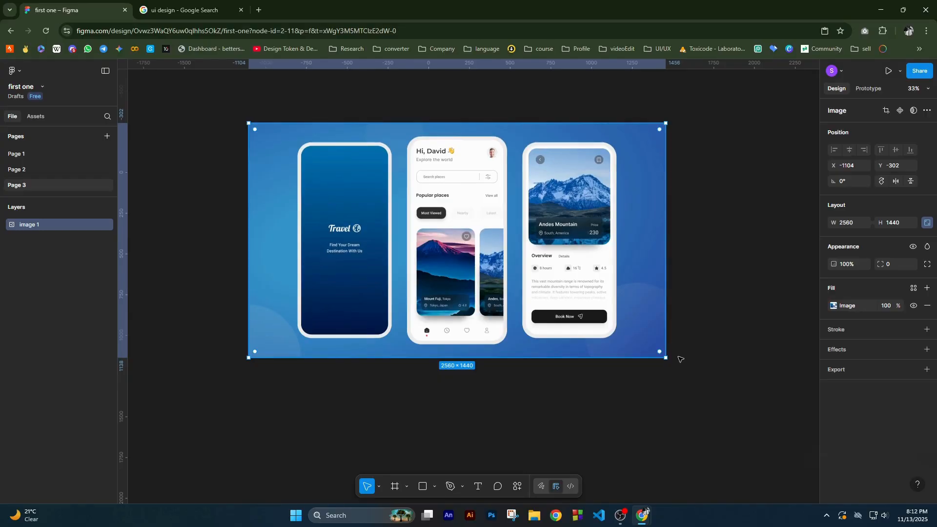
left_click_drag(667, 358, 467, 246)
scroll(377, 113, "up", 1)
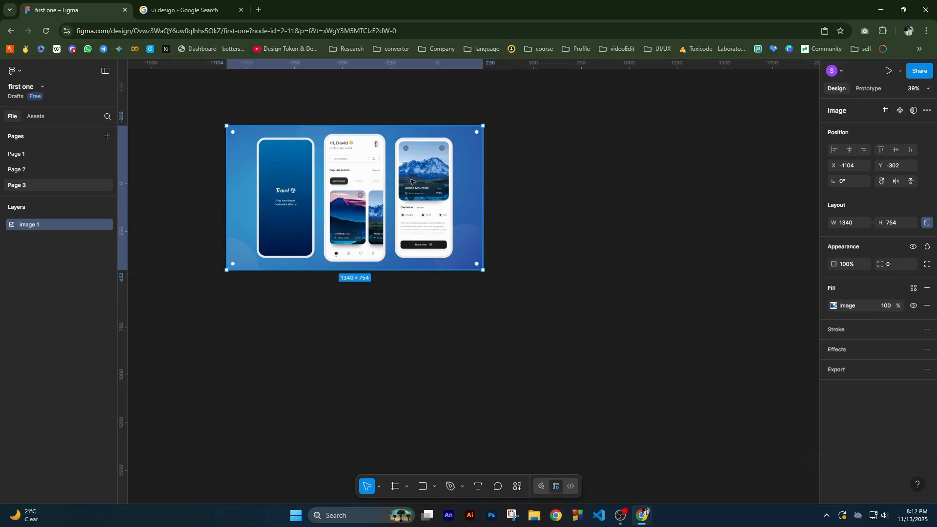
scroll(380, 160, "up", 1)
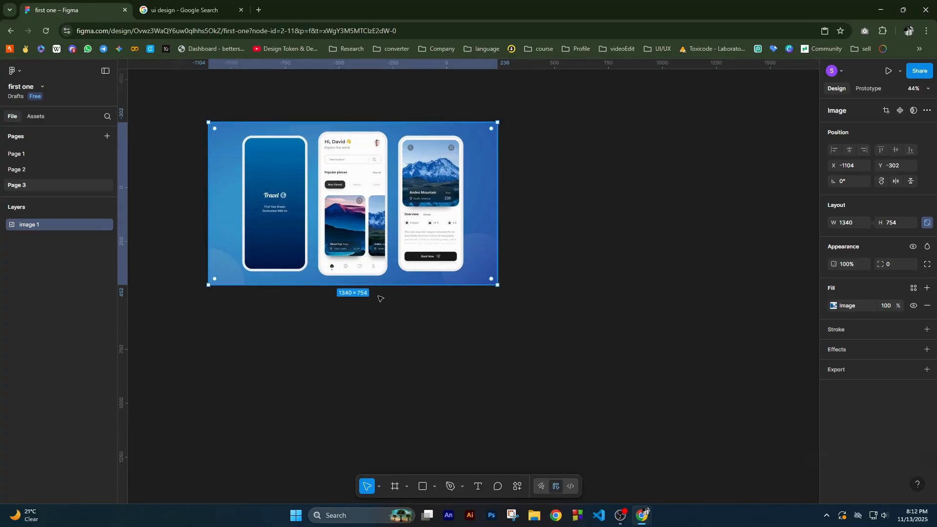
left_click(617, 364)
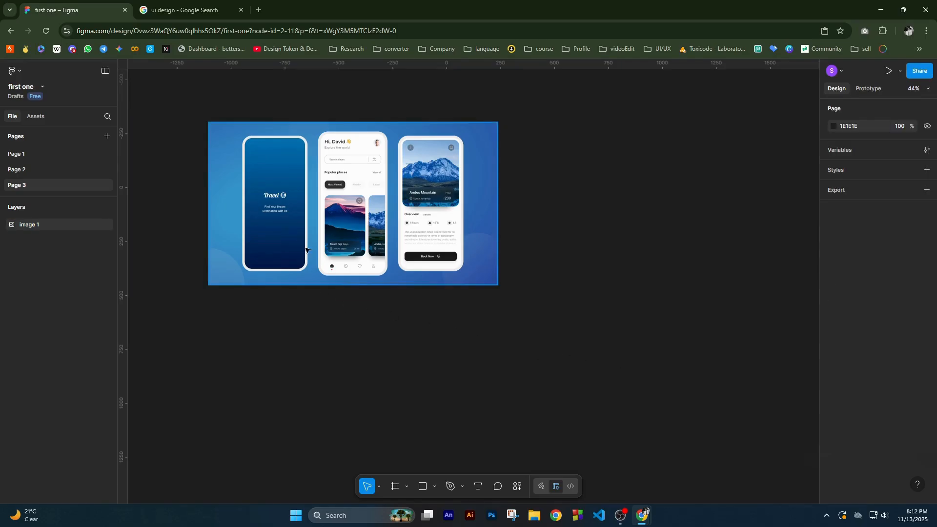
Step: Add an iPhone 13 mini frame and place it to the left of the reference image
left_click(394, 488)
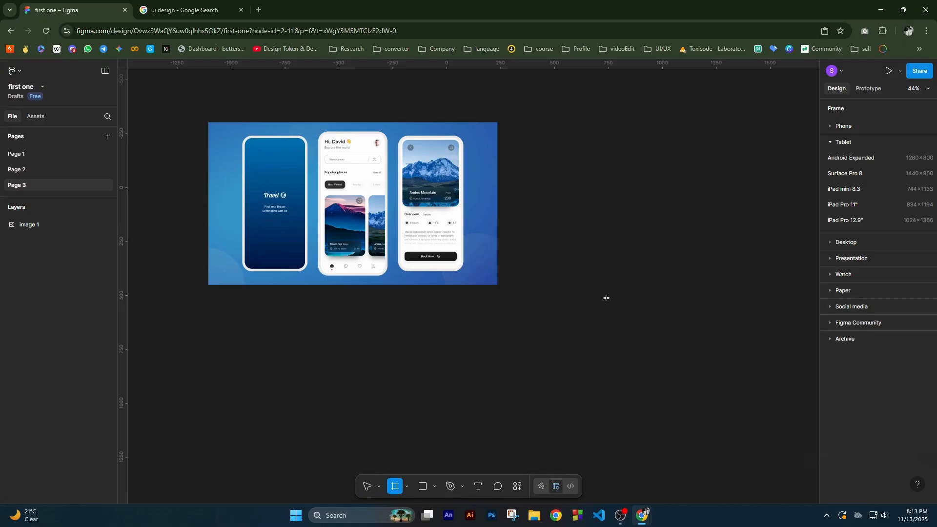
left_click(832, 127)
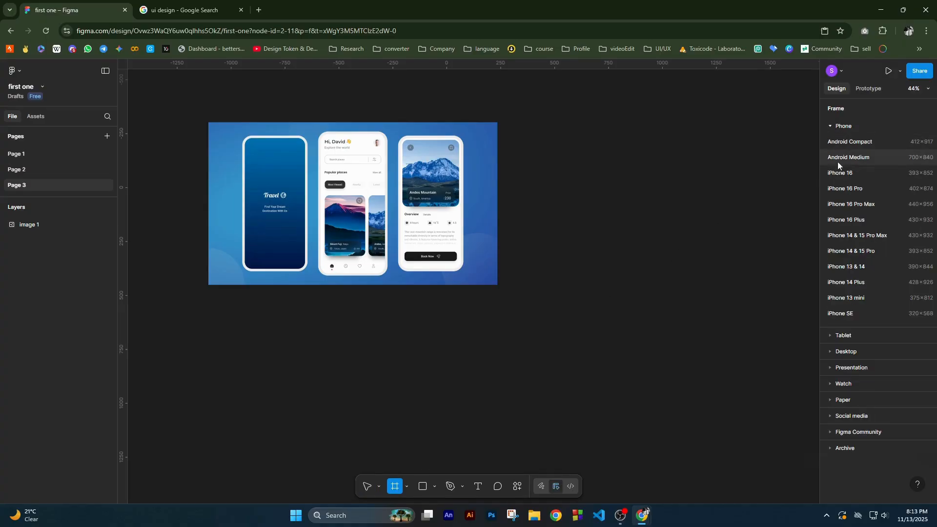
left_click(855, 298)
left_click_drag(556, 265, 293, 195)
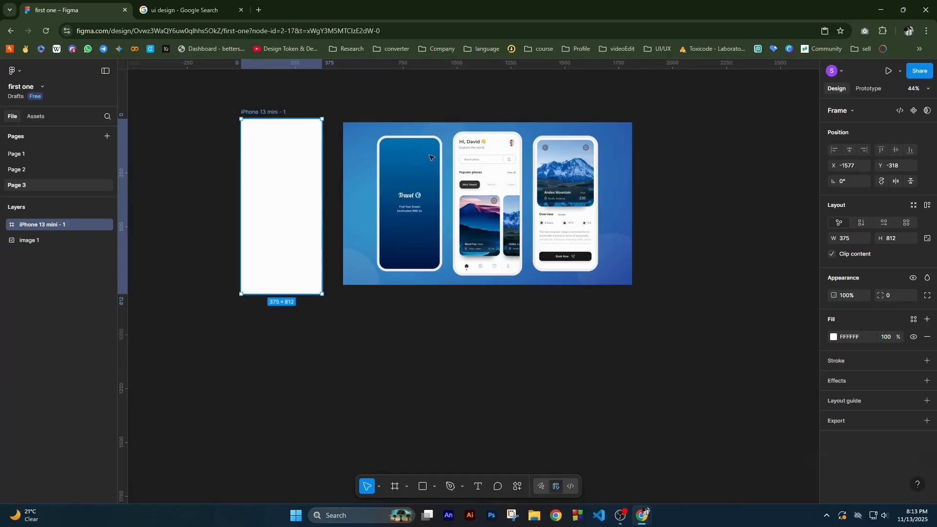
Step: Set the iPhone 13 mini frame's fill to A75050 and convert it to a linear gradient
scroll(438, 107, "up", 3)
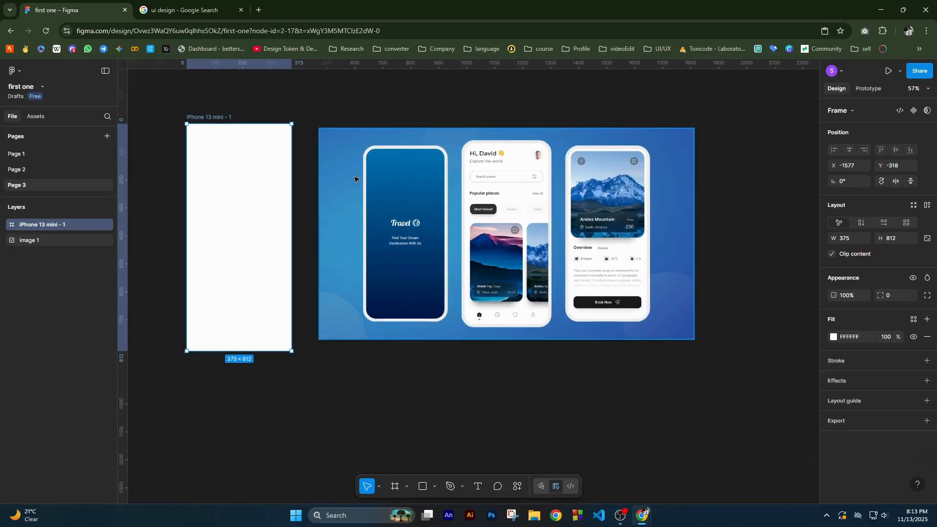
scroll(356, 179, "up", 2)
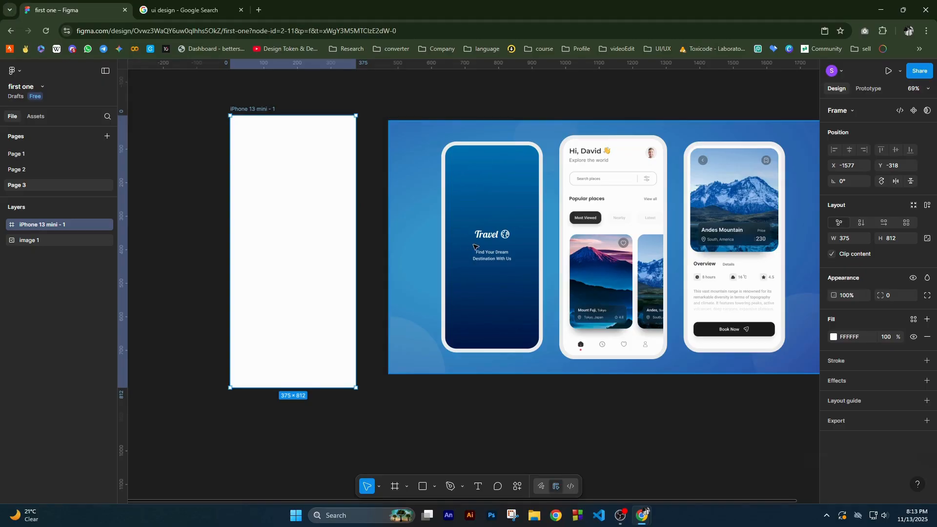
left_click(19, 241)
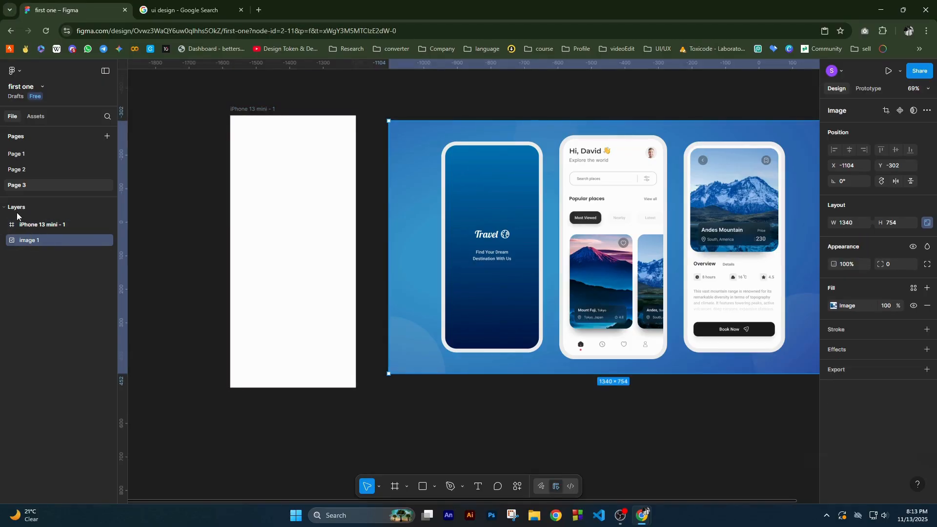
left_click(259, 111)
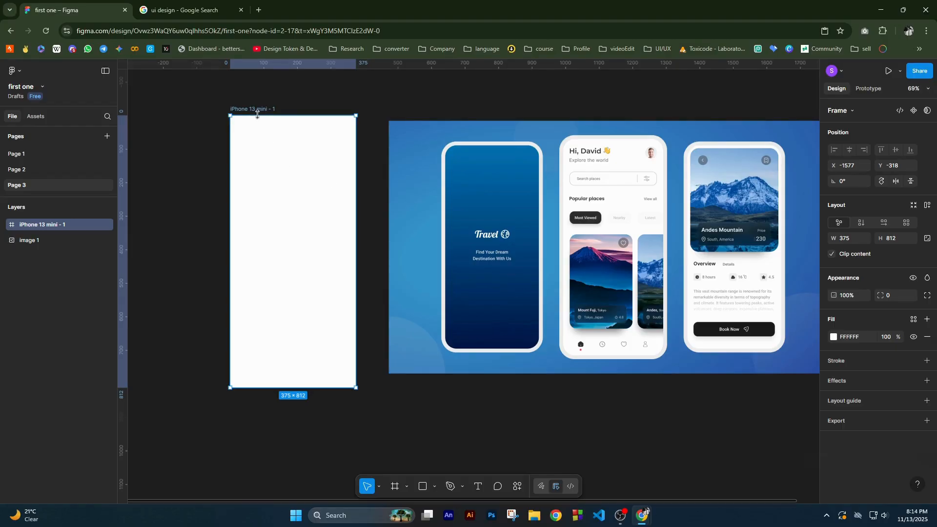
left_click(833, 338)
mouse_move(771, 348)
left_mouse_down()
mouse_move(757, 313)
mouse_move(688, 362)
mouse_move(764, 341)
left_mouse_up()
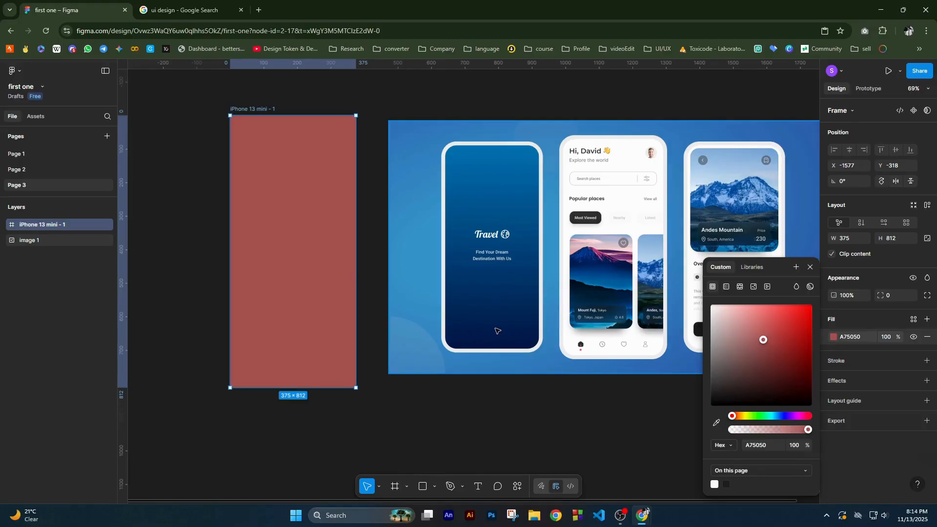
left_click(727, 288)
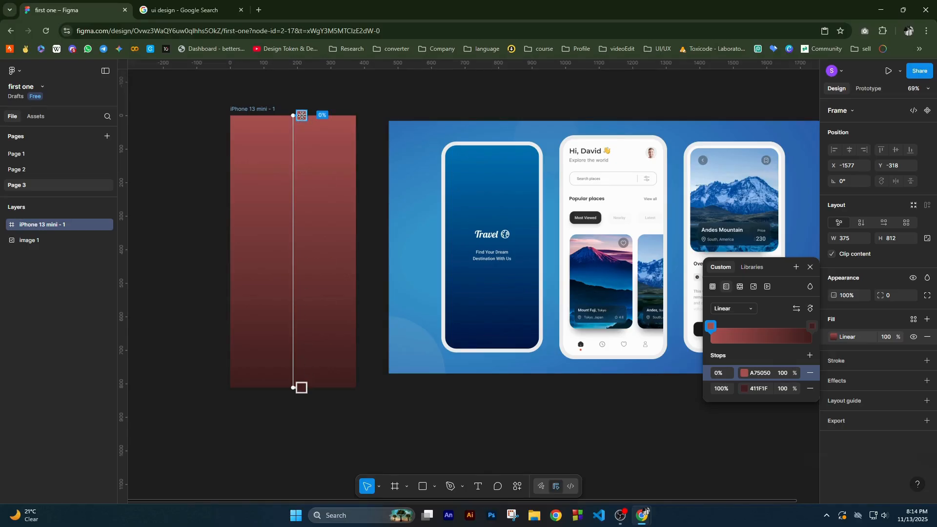
Step: Set the gradient's 0% stop to 0070B0 by sampling the blue at the top of the reference's Travel screen
left_click(744, 374)
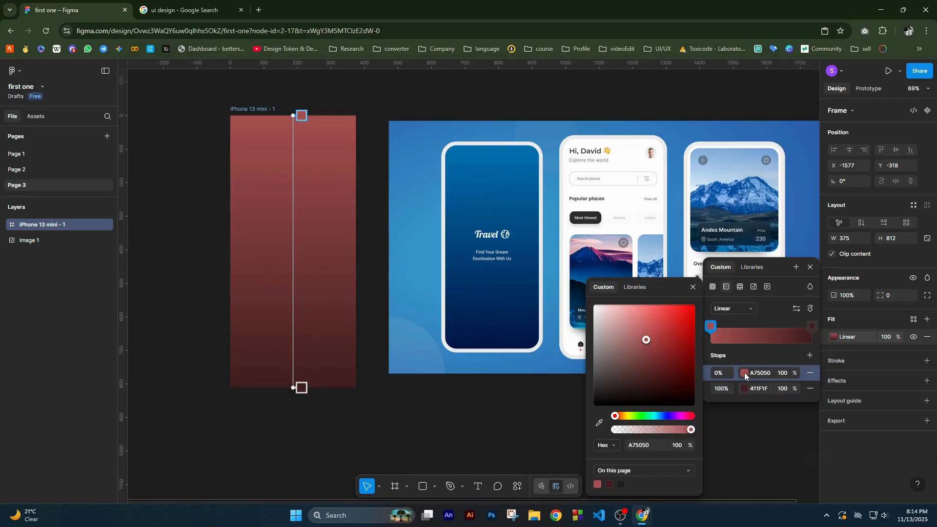
left_click(744, 374)
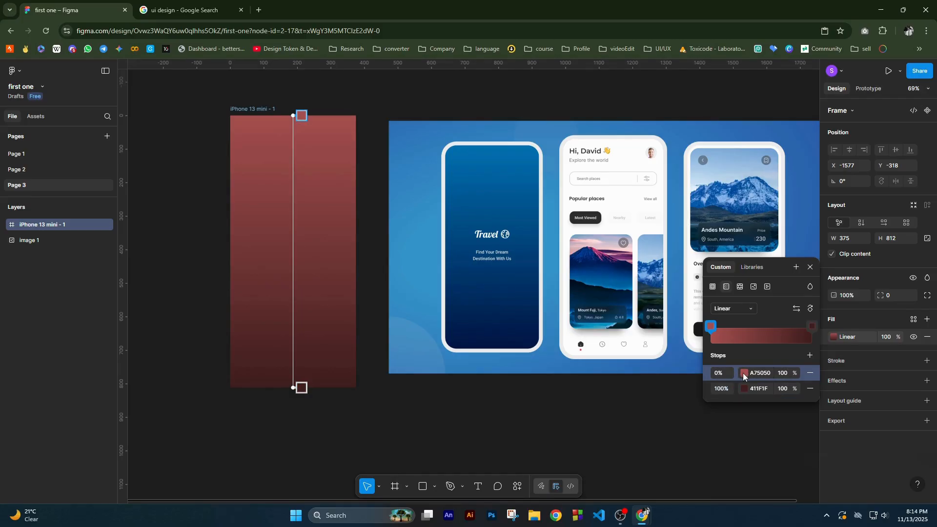
left_click(744, 374)
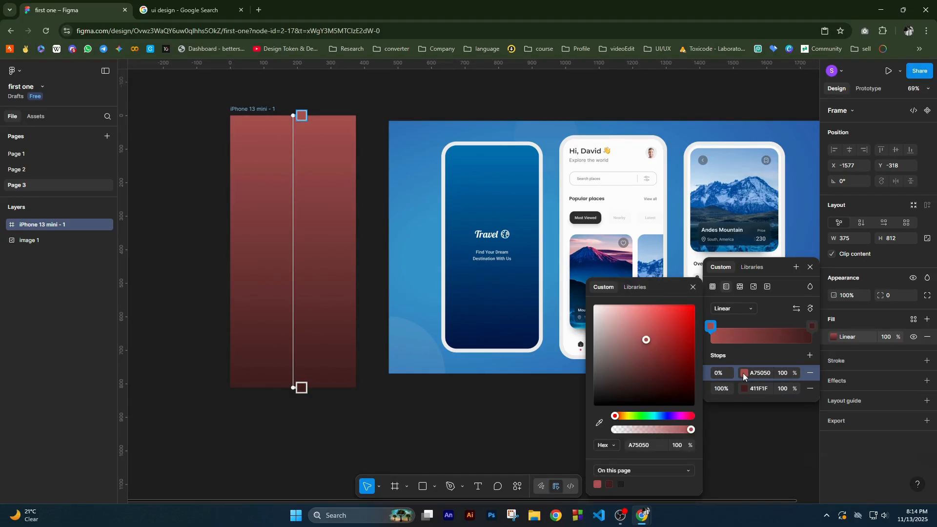
left_click(600, 422)
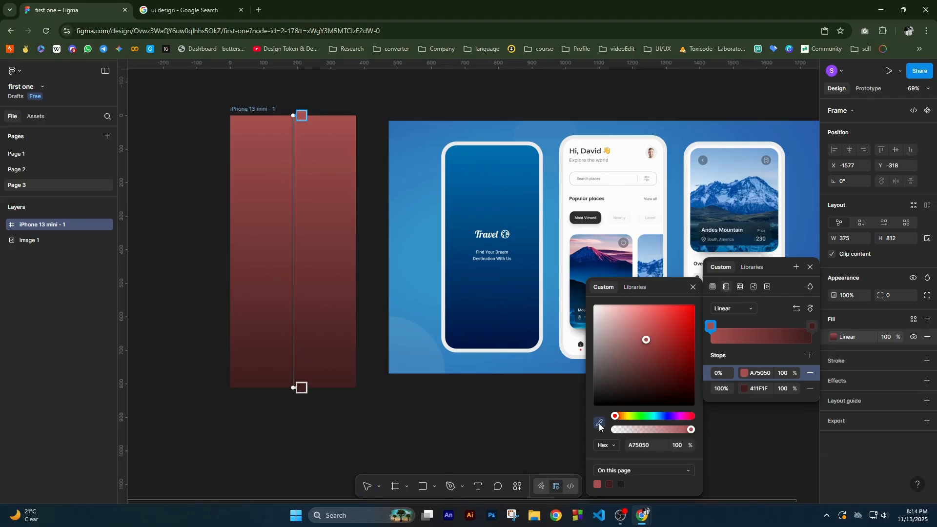
left_click(496, 150)
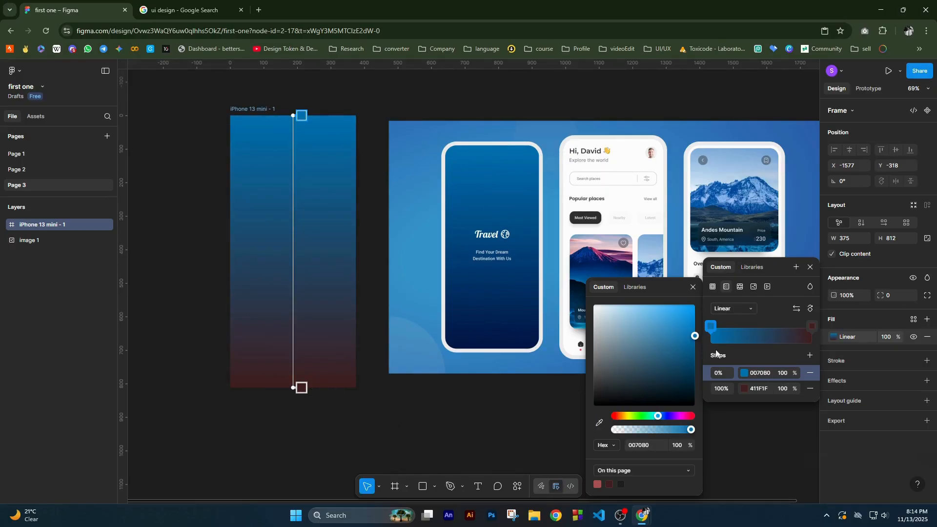
Step: Set the gradient's 100% stop to 001646 by sampling the dark navy at the bottom of the reference's Travel screen
left_click(756, 389)
left_click(746, 391)
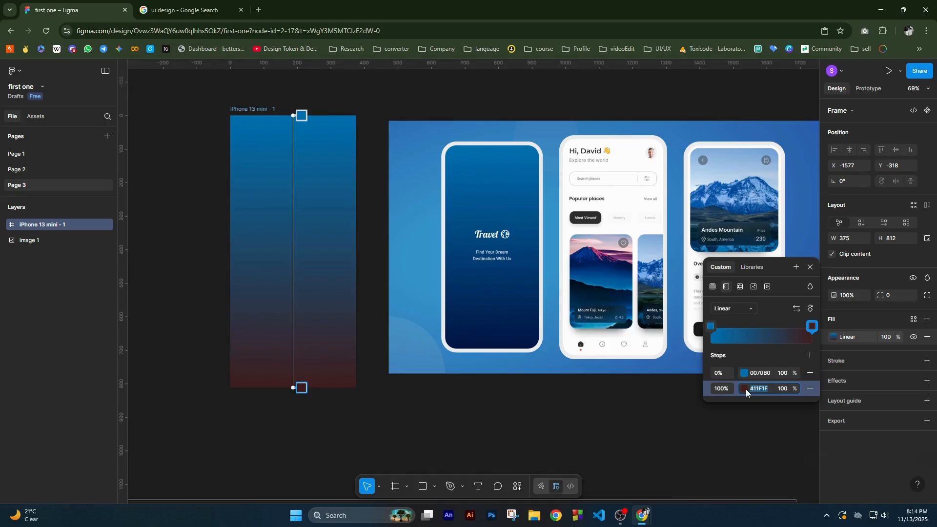
left_click(746, 390)
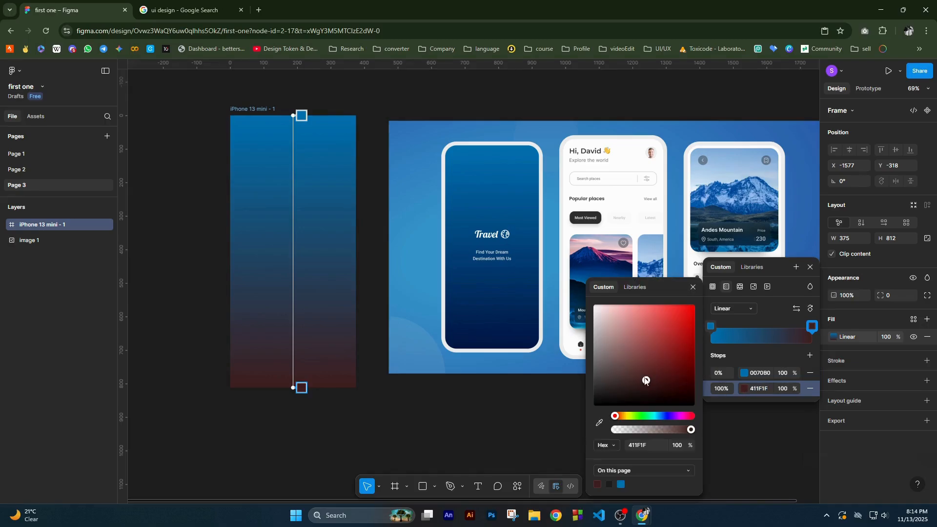
left_click(599, 422)
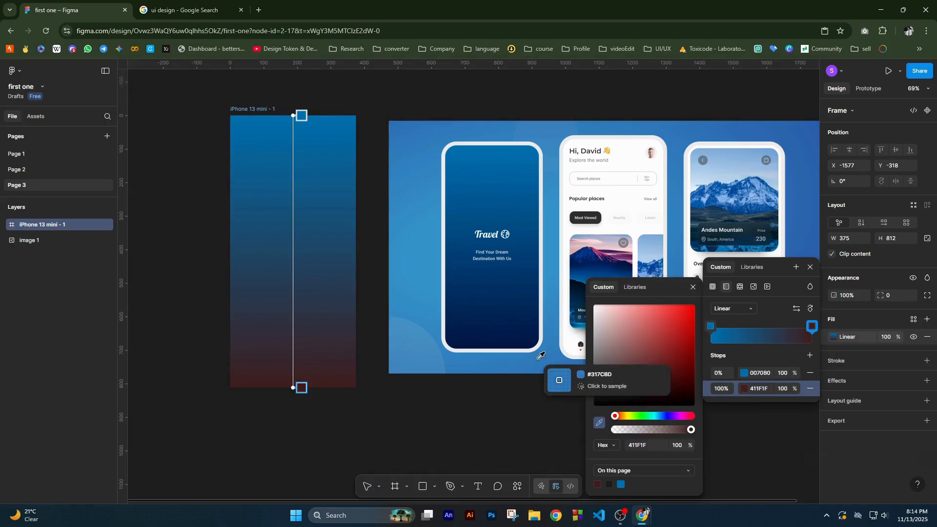
left_click(500, 343)
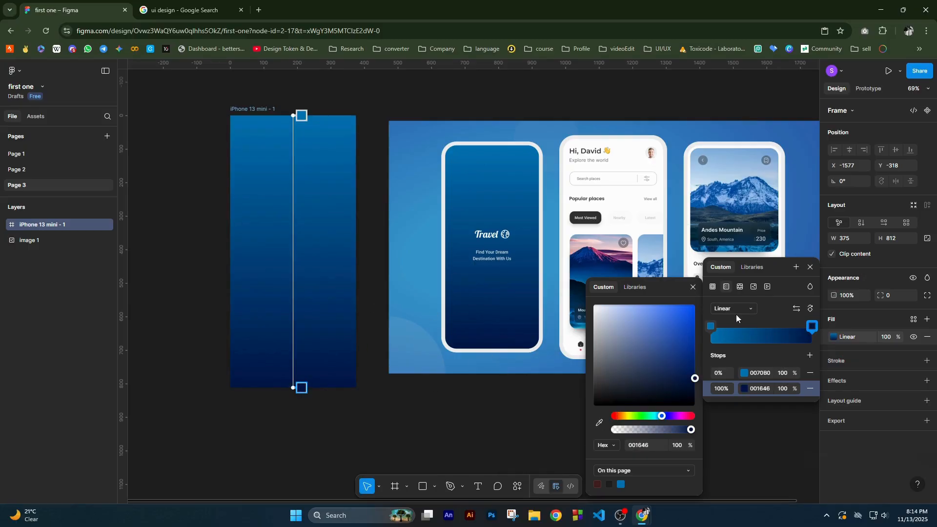
left_click(810, 267)
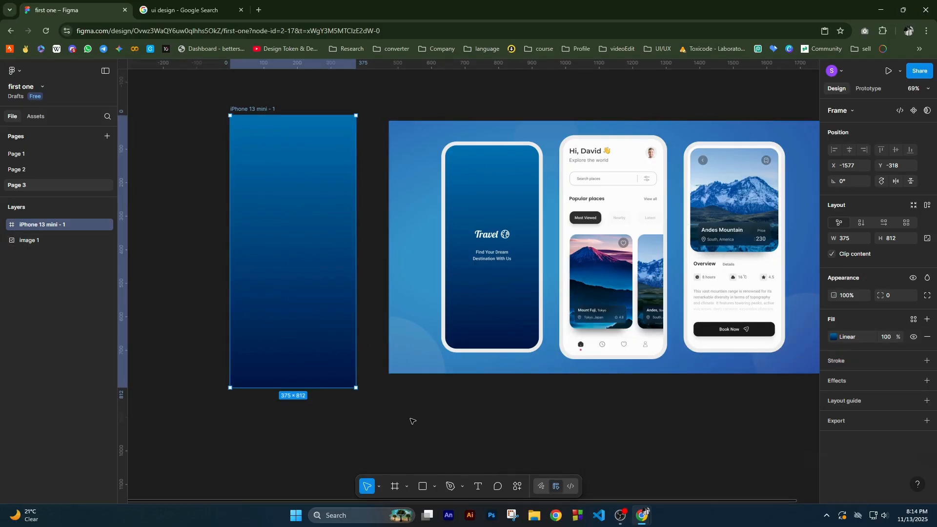
key("Escape")
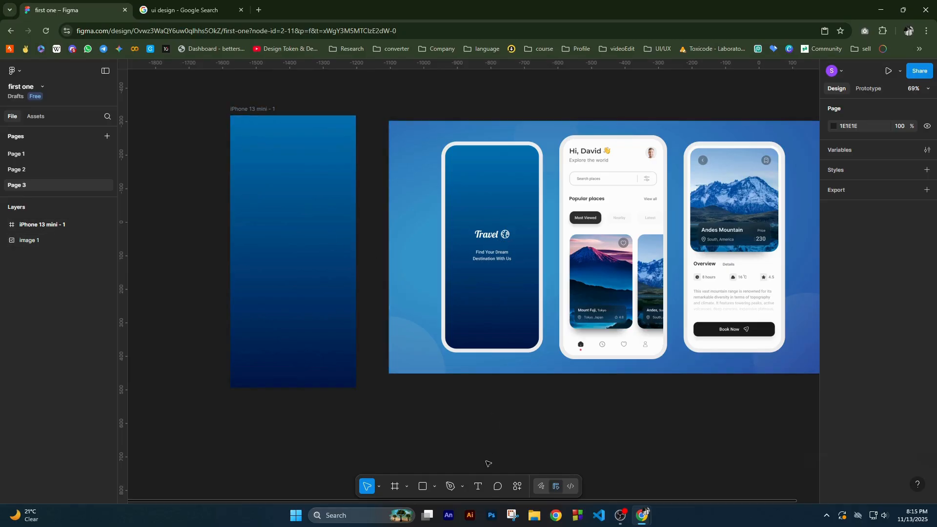
Step: Add the text "Travel" in a text box about 161 × 28 near the middle of the iPhone 13 mini frame
left_click(479, 486)
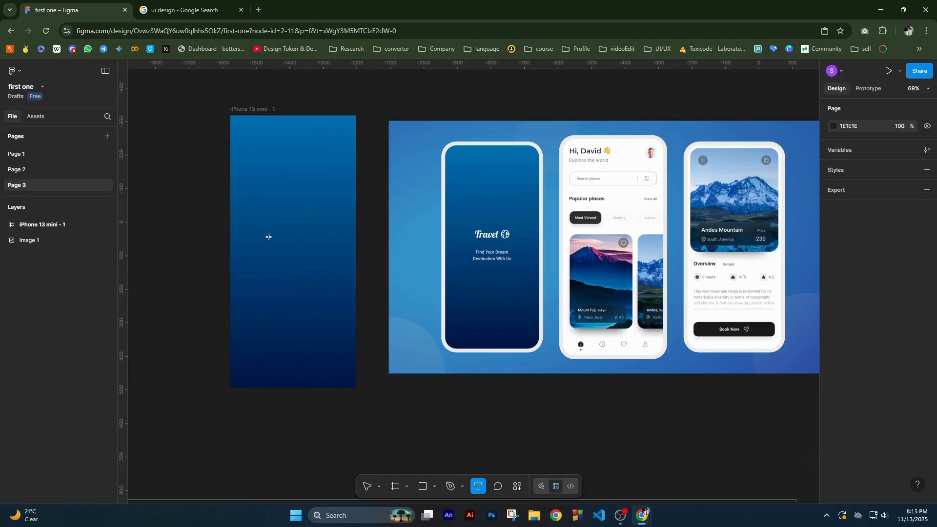
left_click_drag(318, 242, 268, 233)
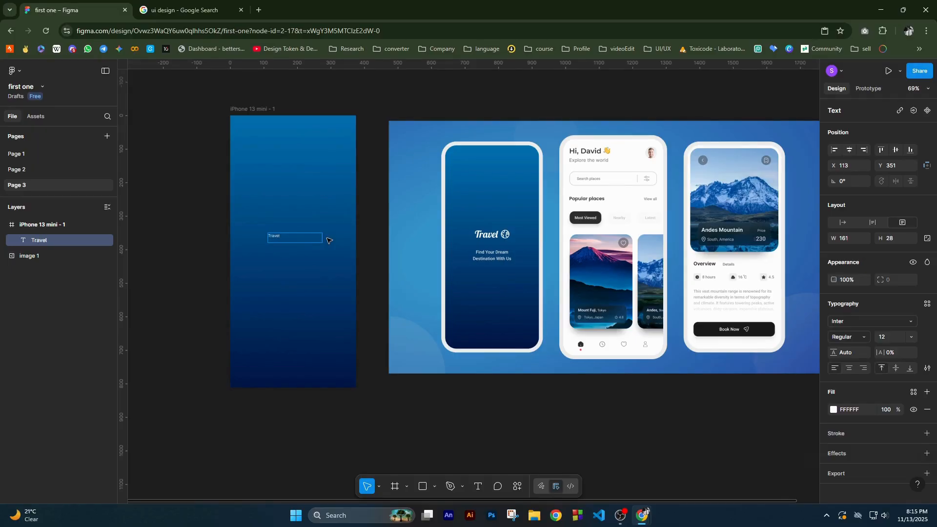
key("Escape")
scroll(264, 225, "up", 5)
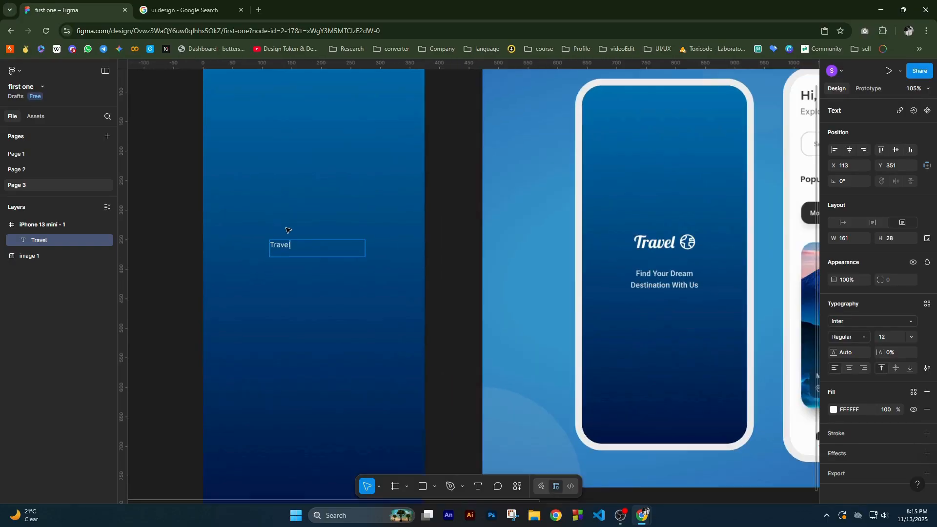
scroll(269, 264, "up", 5)
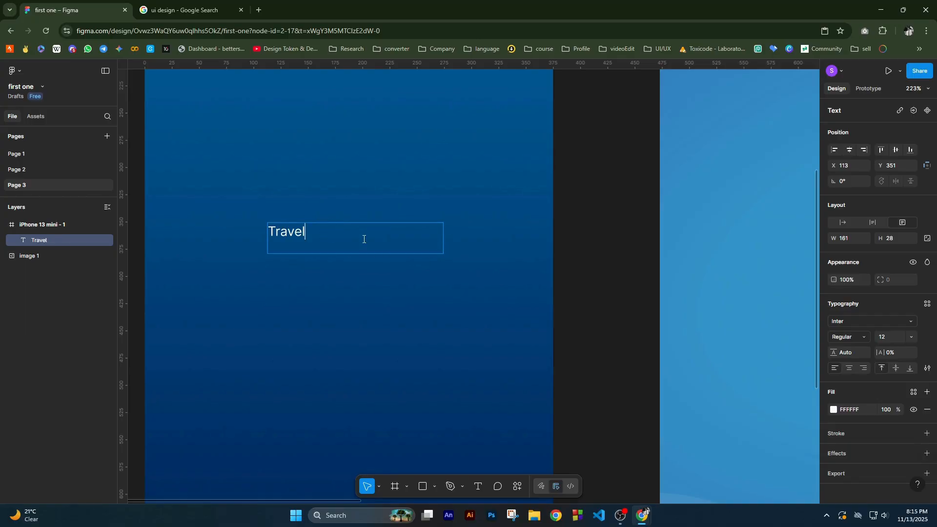
key("Escape")
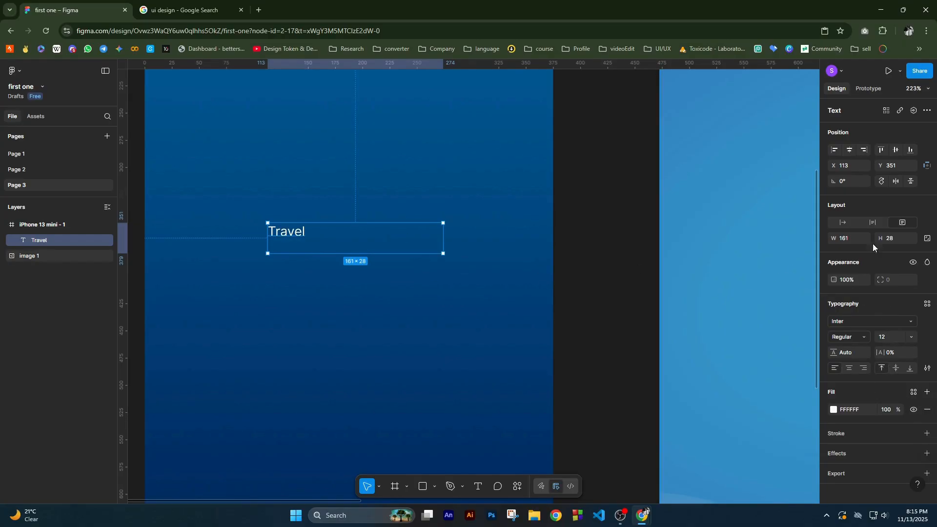
Step: Switch the Travel text's resizing to auto width so its box fits the word
double_click(307, 232)
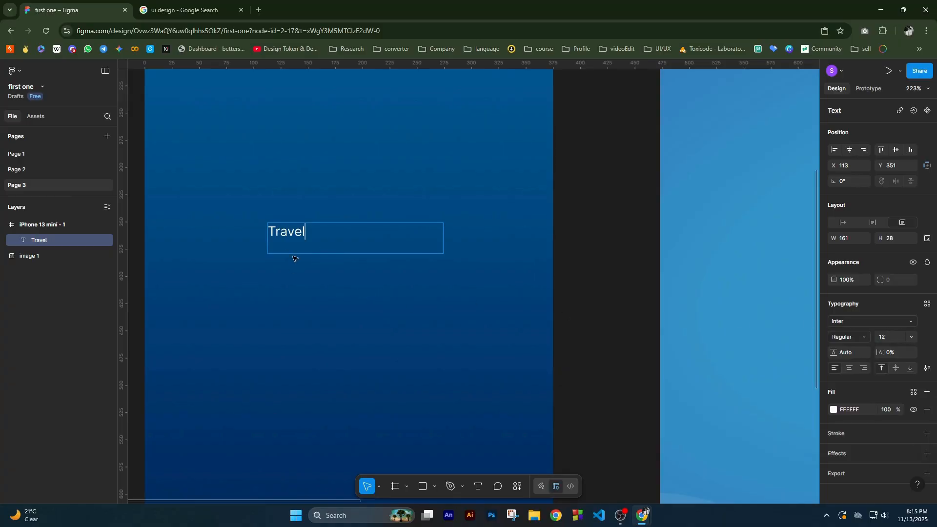
key("Escape")
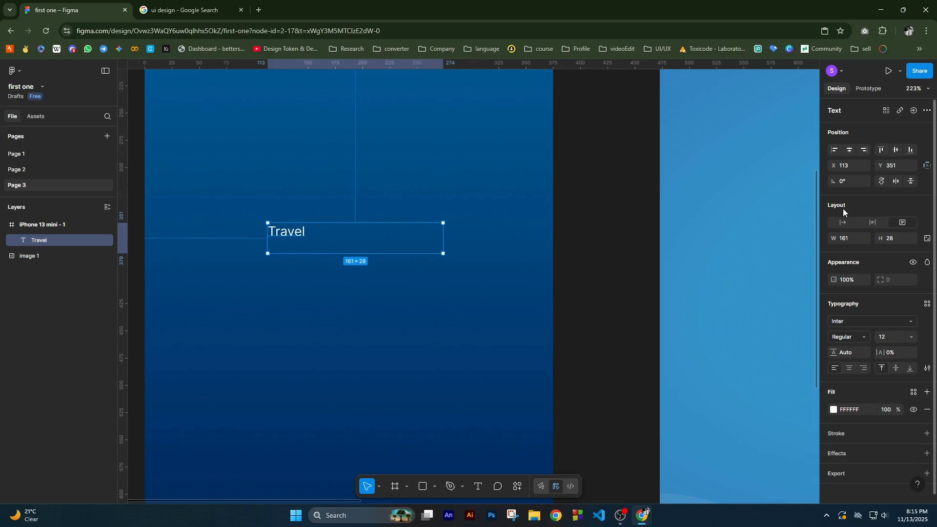
left_click(841, 223)
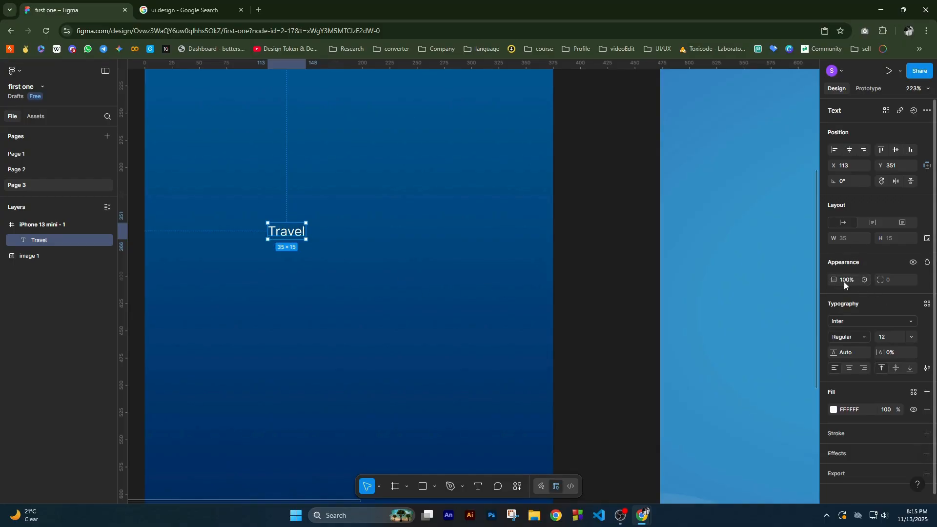
mouse_move(835, 280)
left_mouse_down()
mouse_move(717, 287)
mouse_move(820, 293)
mouse_move(834, 280)
left_mouse_up()
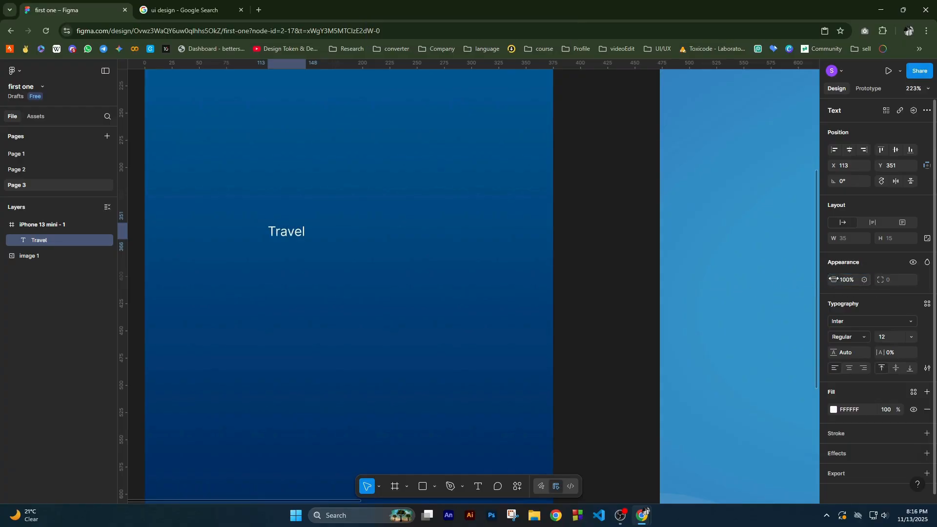
Step: Set the Travel text's font to Poppins with the Bold weight
left_click(848, 322)
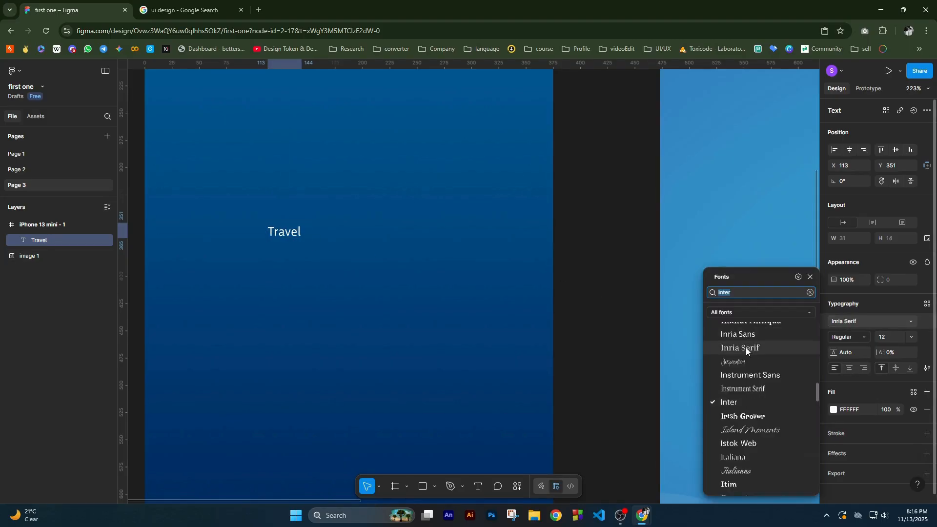
type("popp")
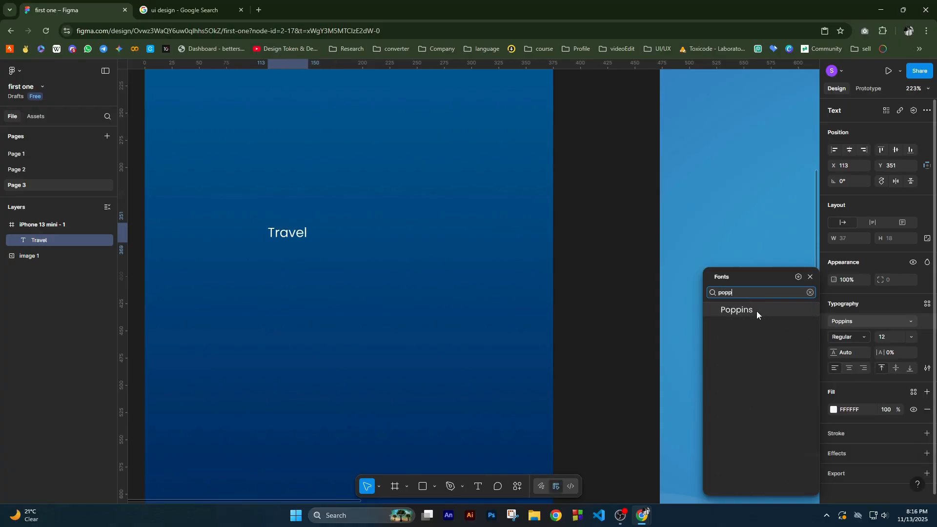
left_click(757, 312)
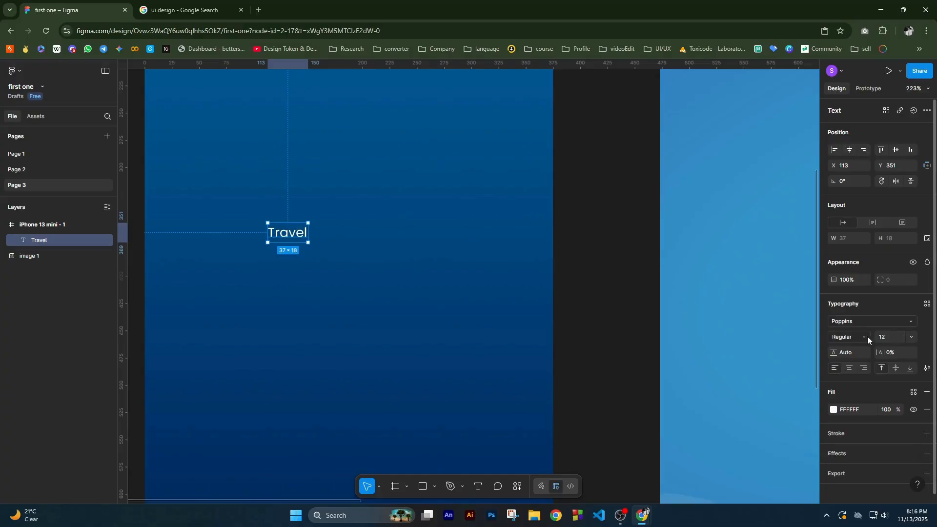
left_click(851, 335)
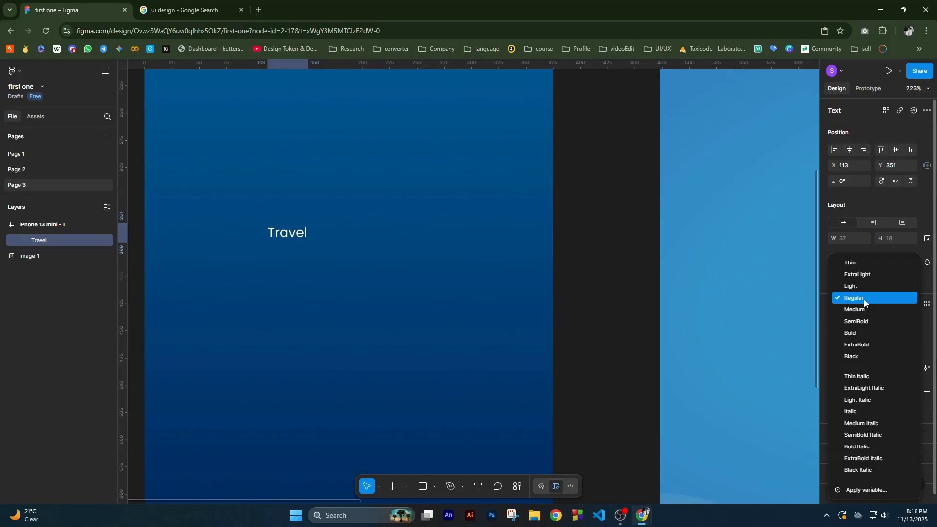
left_click(862, 334)
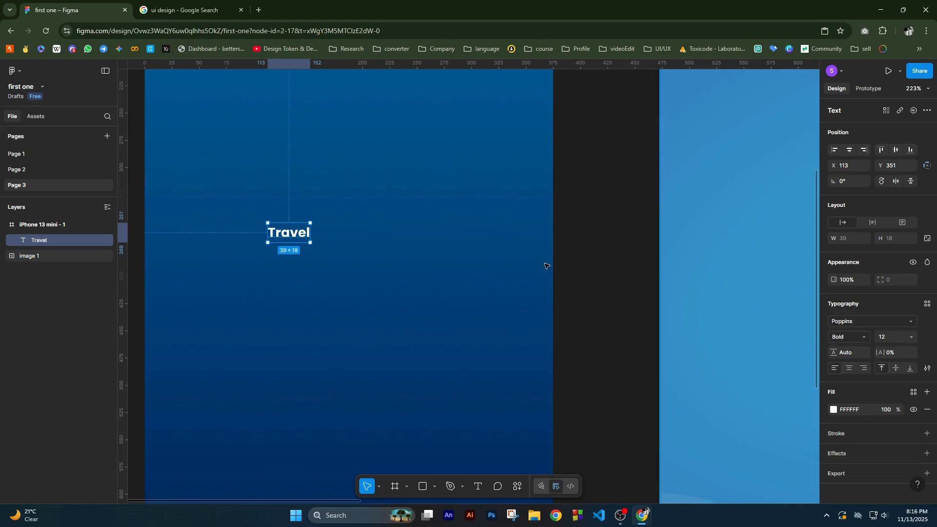
Step: Set the Travel text's font size to 32
scroll(387, 297, "down", 5)
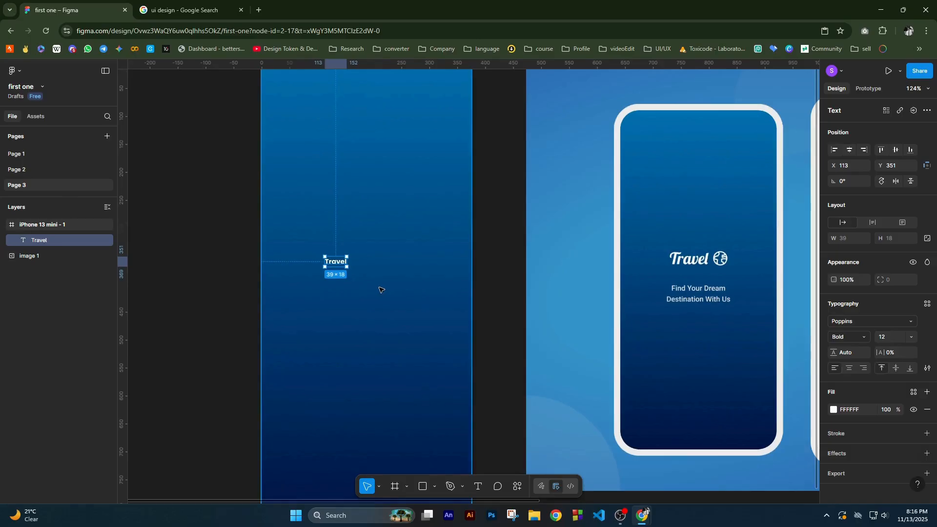
scroll(388, 291, "down", 2)
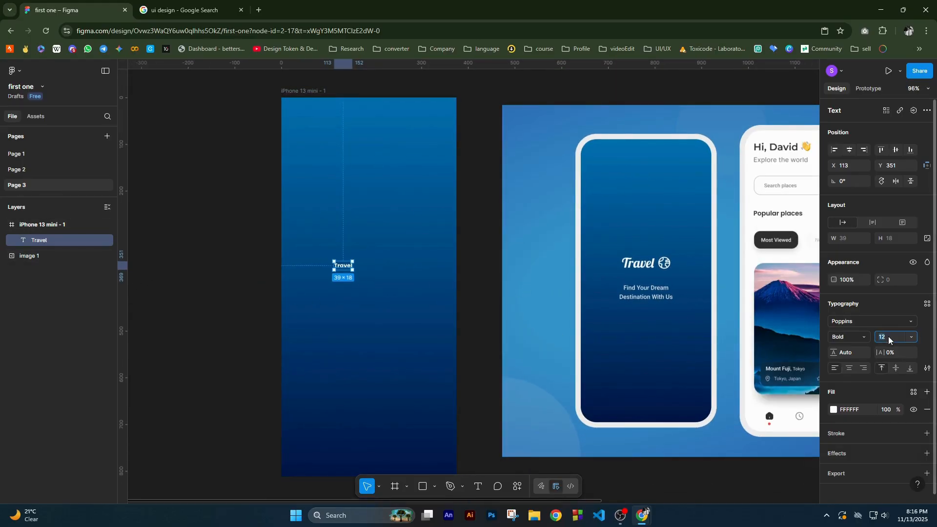
type("32")
key("Return")
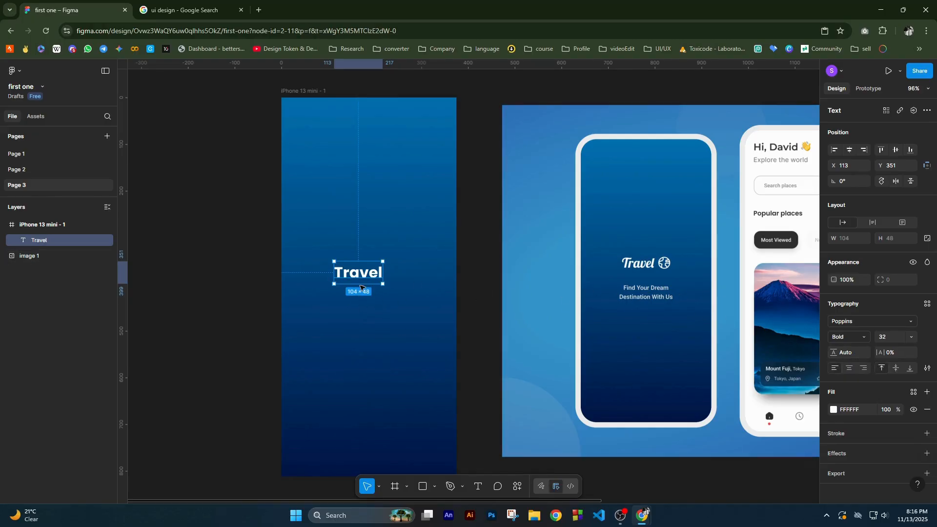
key("Escape")
Step: Centre the Travel text horizontally within the iPhone 13 mini frame
left_click(365, 277)
scroll(396, 289, "down", 2)
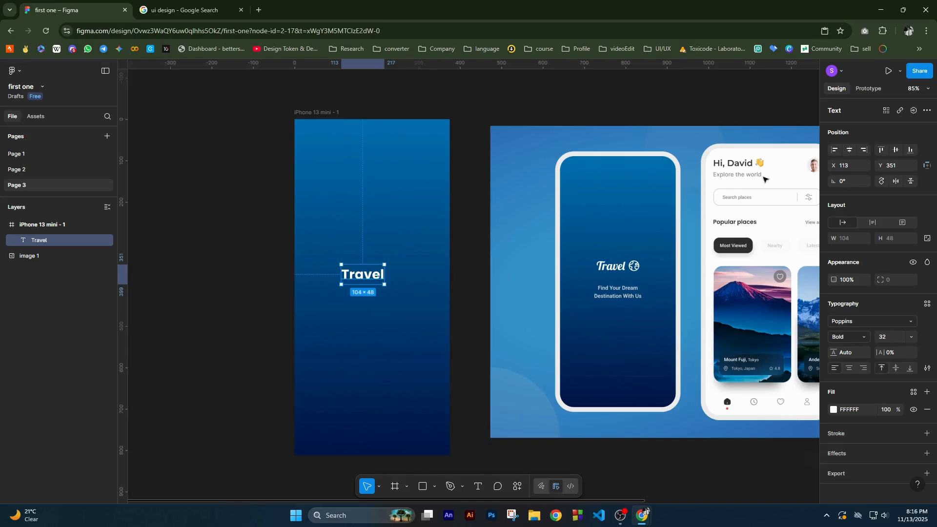
left_click(850, 153)
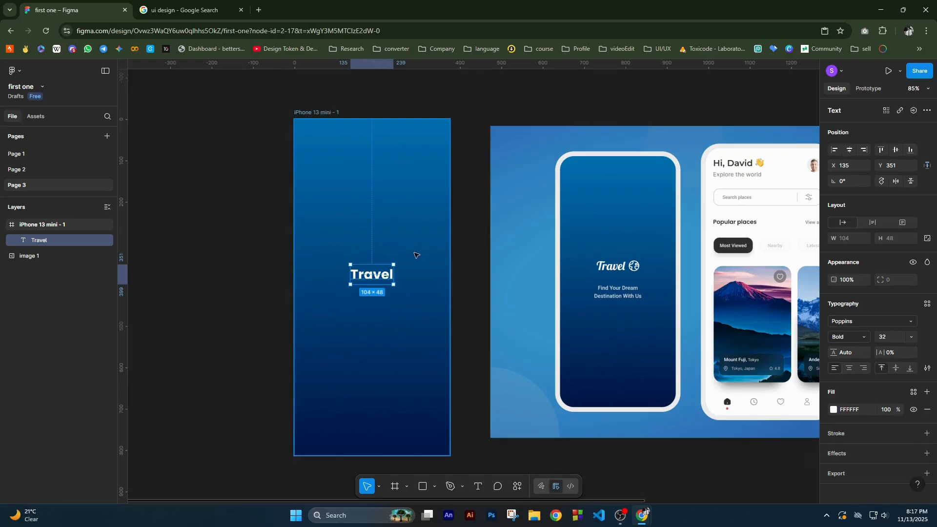
Step: Measure the distances from the Travel text to the edges of the iPhone 13 mini frame to check its centring
scroll(422, 259, "up", 2)
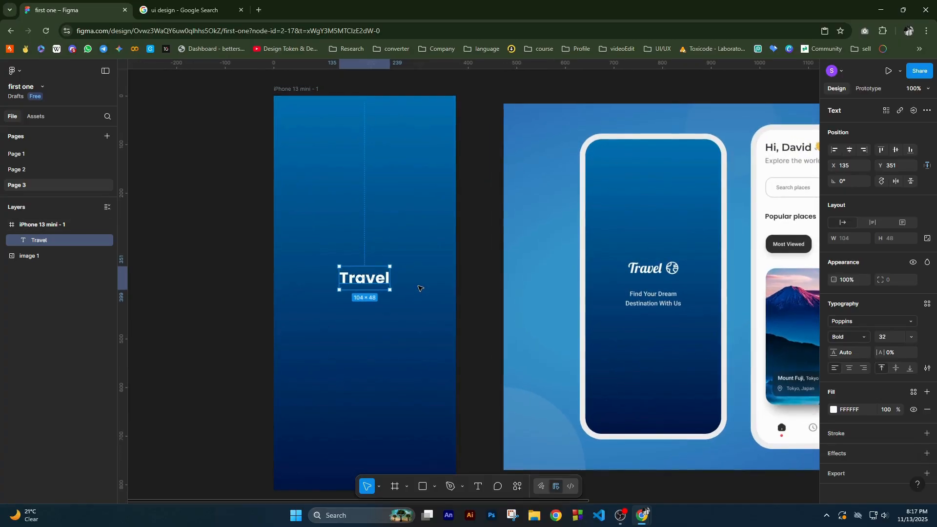
key("alt")
key("alt")
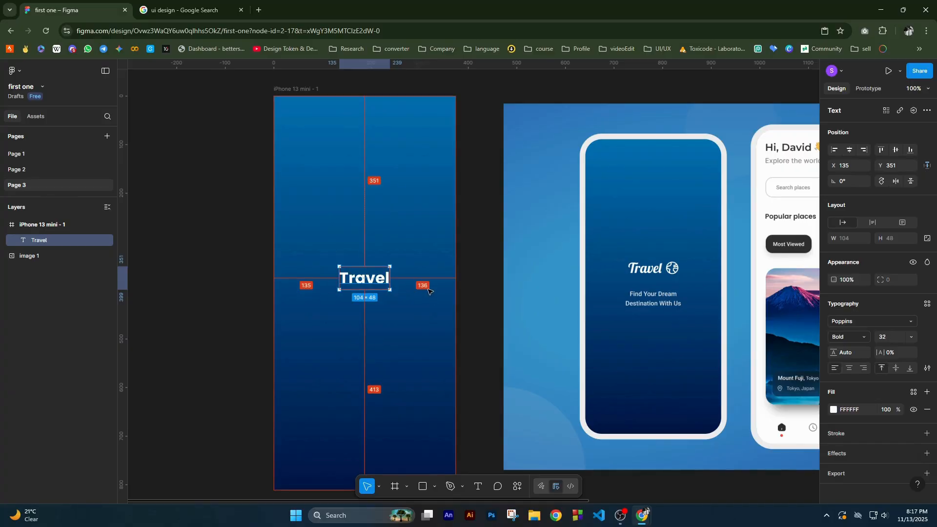
scroll(423, 326, "down", 2)
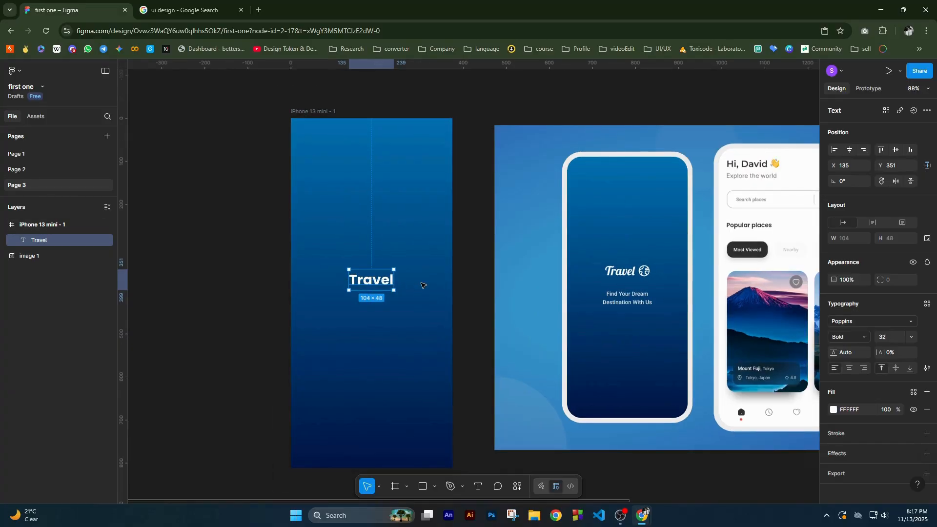
left_click(317, 116)
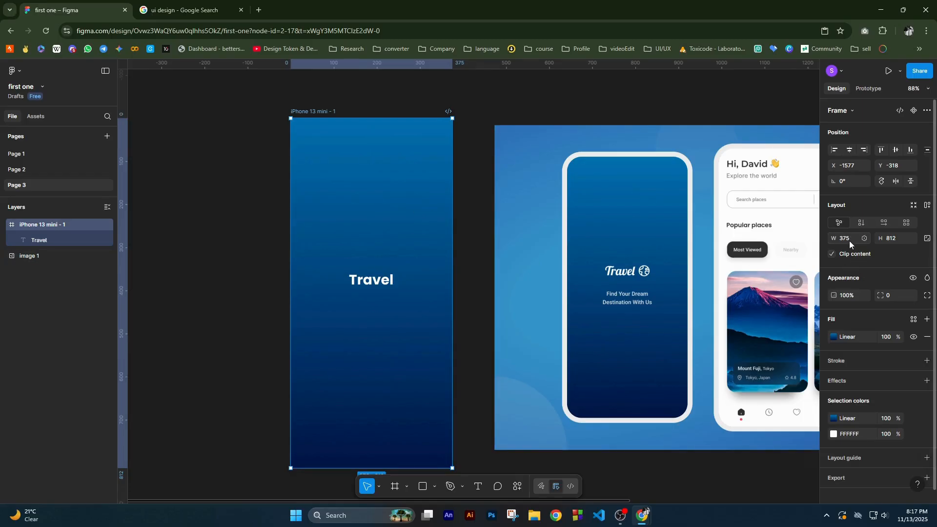
left_click(388, 283)
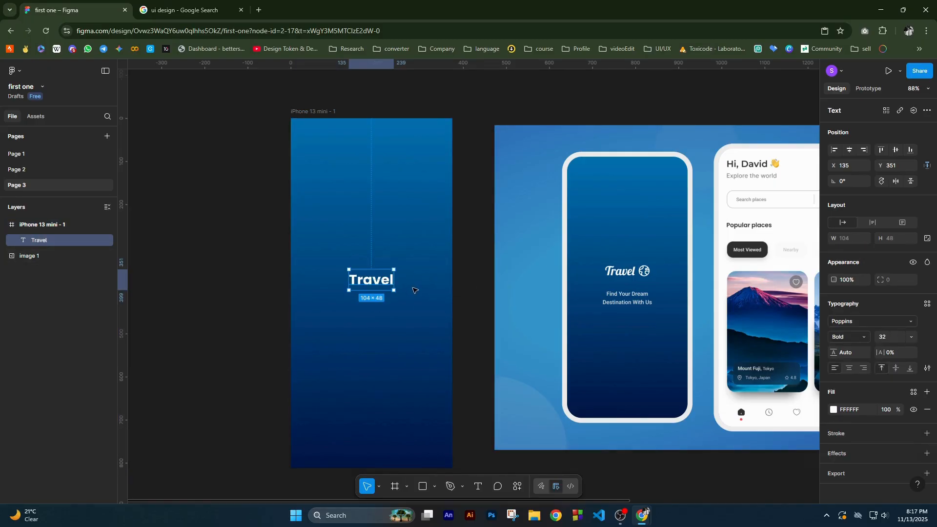
key("alt")
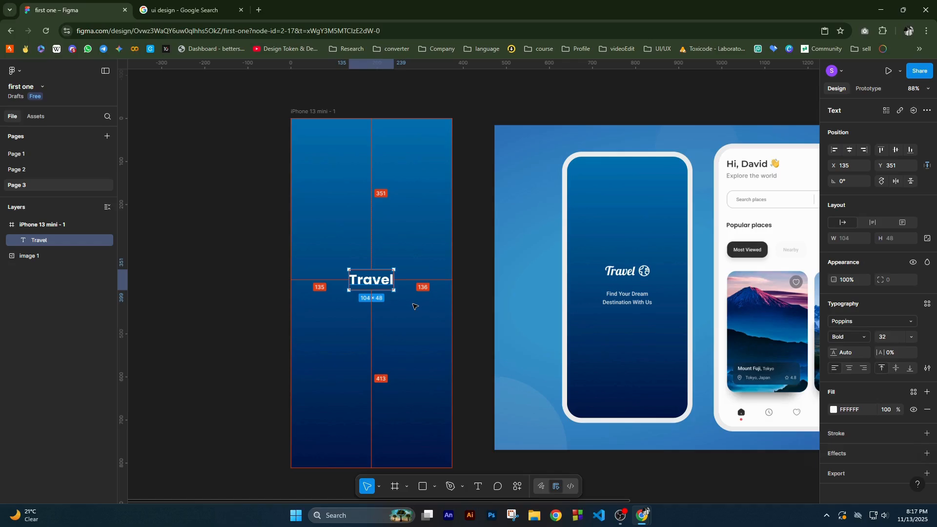
key("Escape")
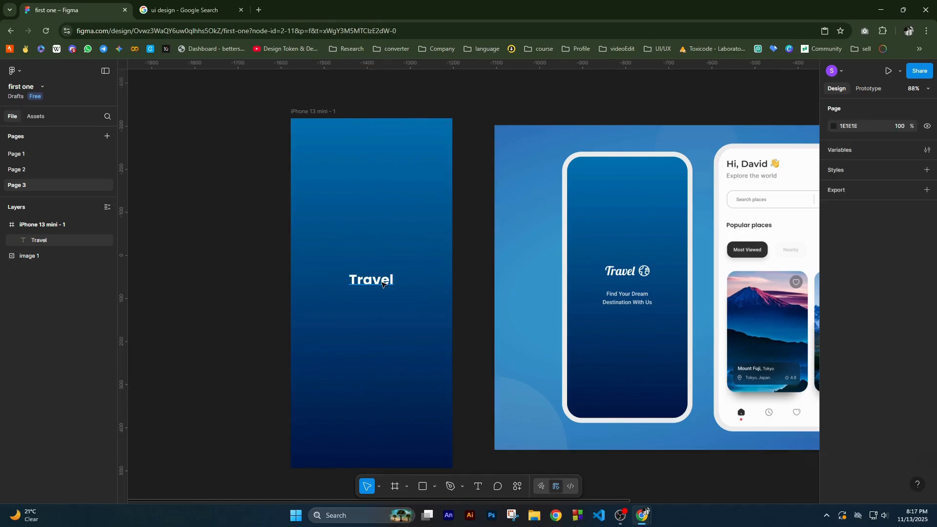
left_click(383, 283)
key("alt")
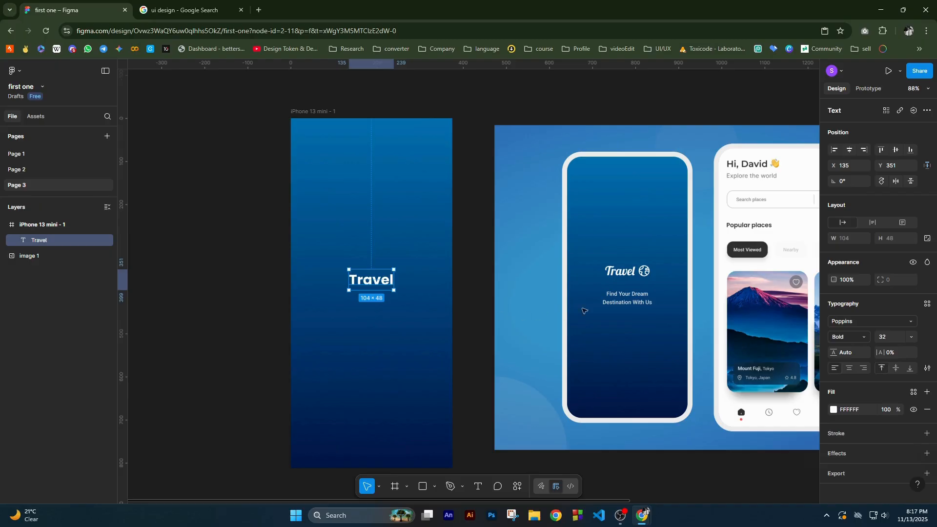
Step: Duplicate the Travel text and place the copy just below the original, at about X 136, Y 437
key("Escape")
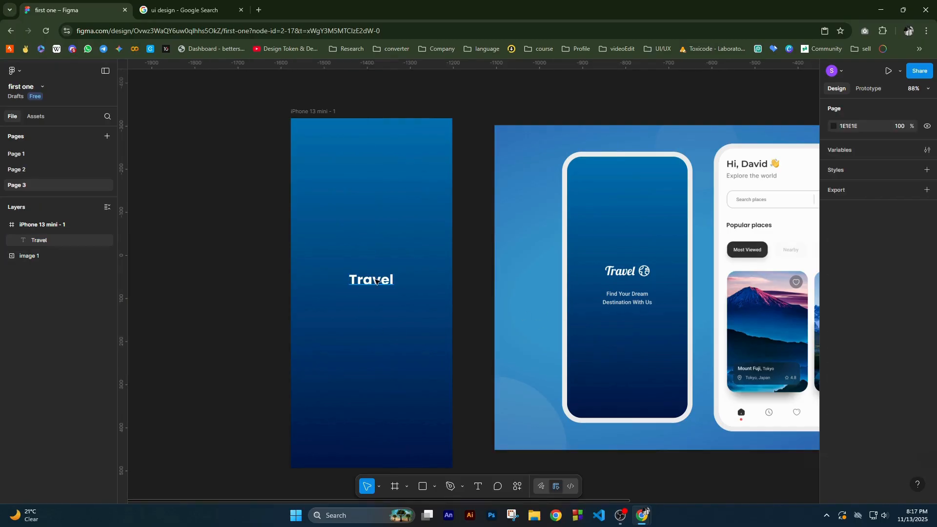
left_click(375, 282)
left_click_drag(376, 281, 377, 318)
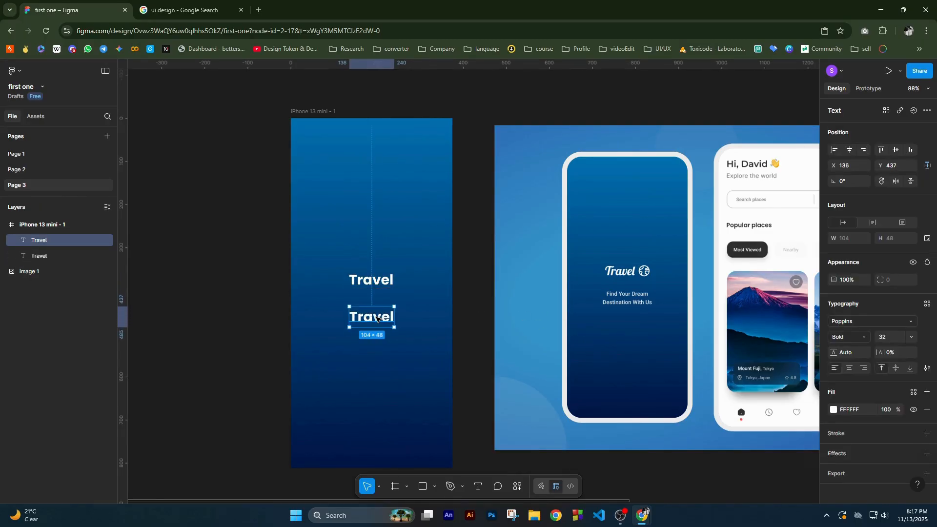
Step: Delete the copy of the Travel text below the original
key("Delete")
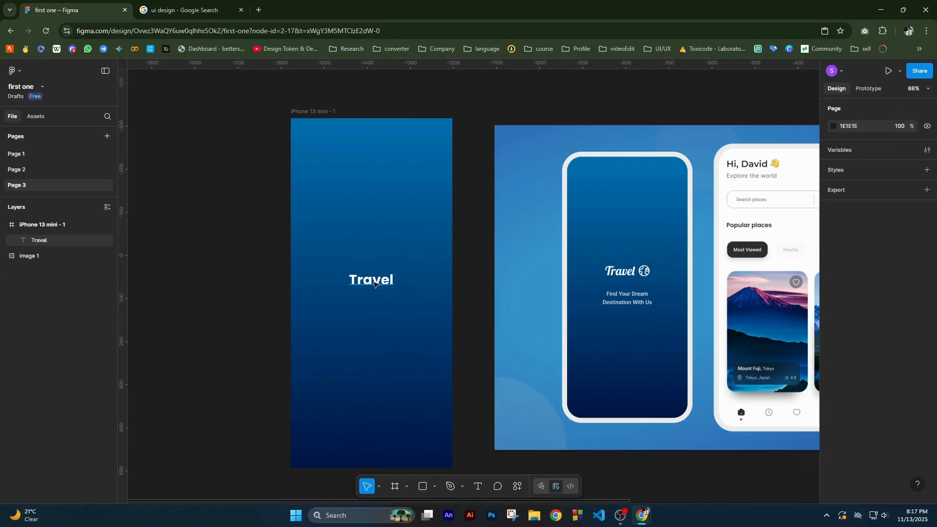
left_click(378, 287)
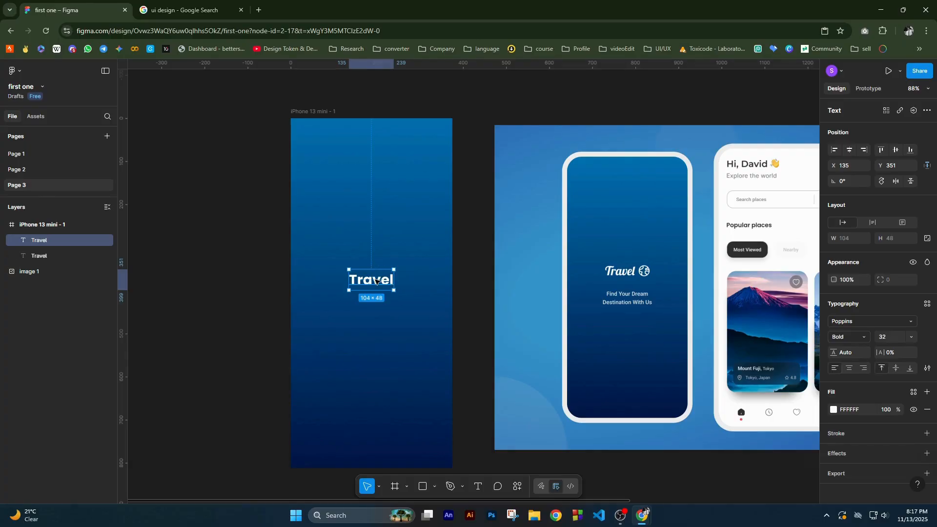
left_click_drag(378, 284, 382, 325)
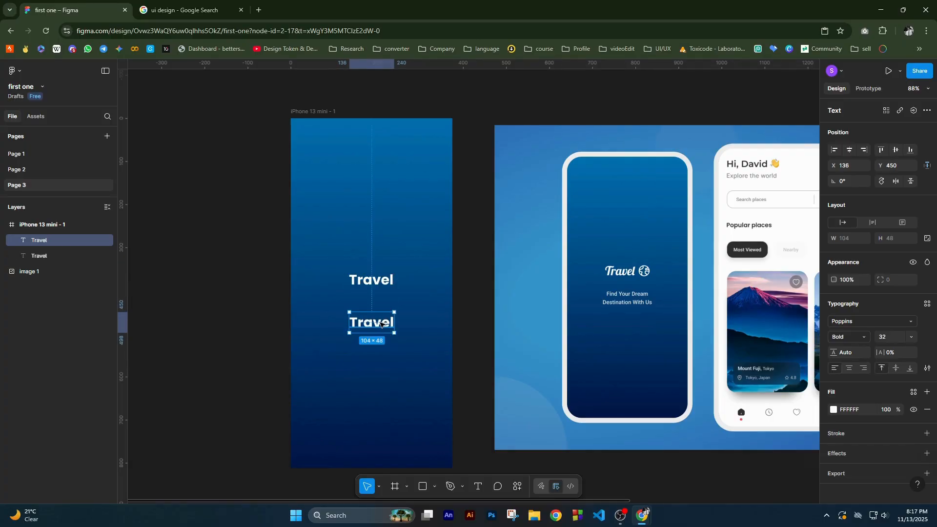
key("Delete")
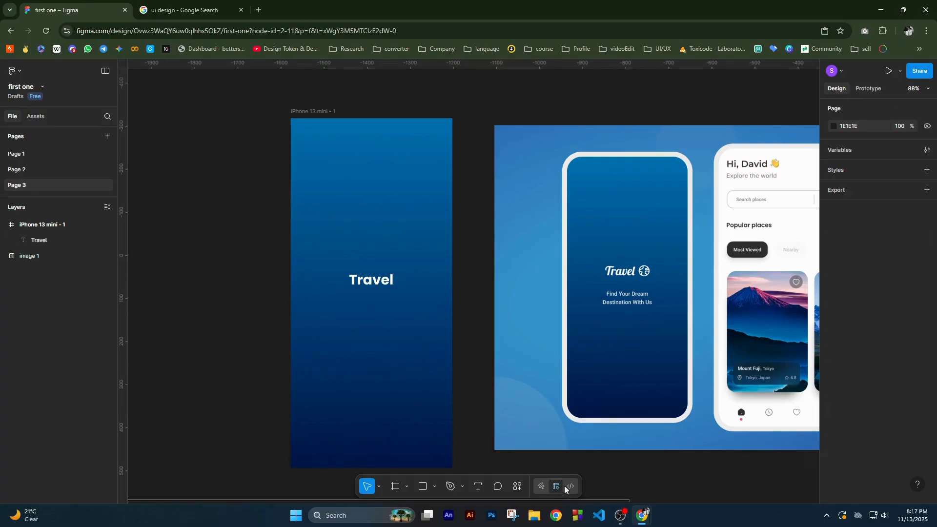
Step: Add a text box about 174 × 20 below the Travel title, reading "Find your dream destination with us"
left_click(484, 489)
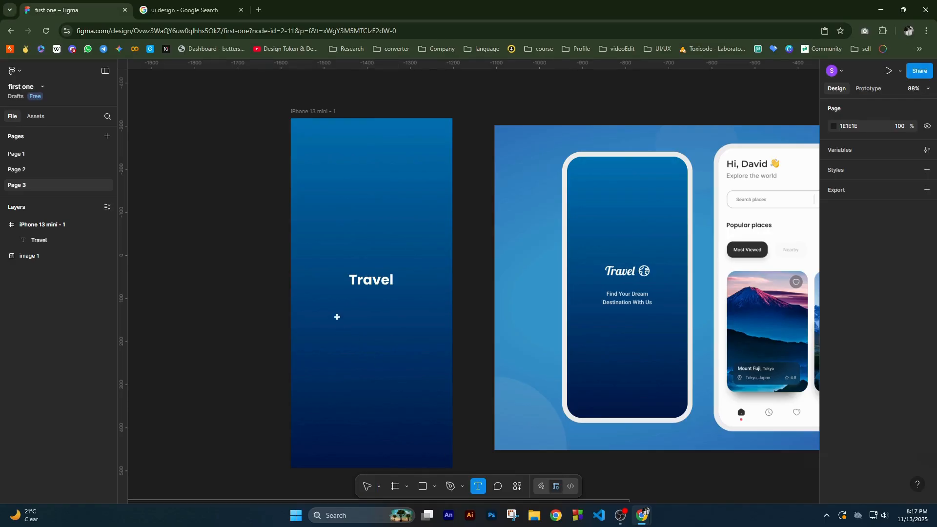
left_click_drag(337, 317, 414, 327)
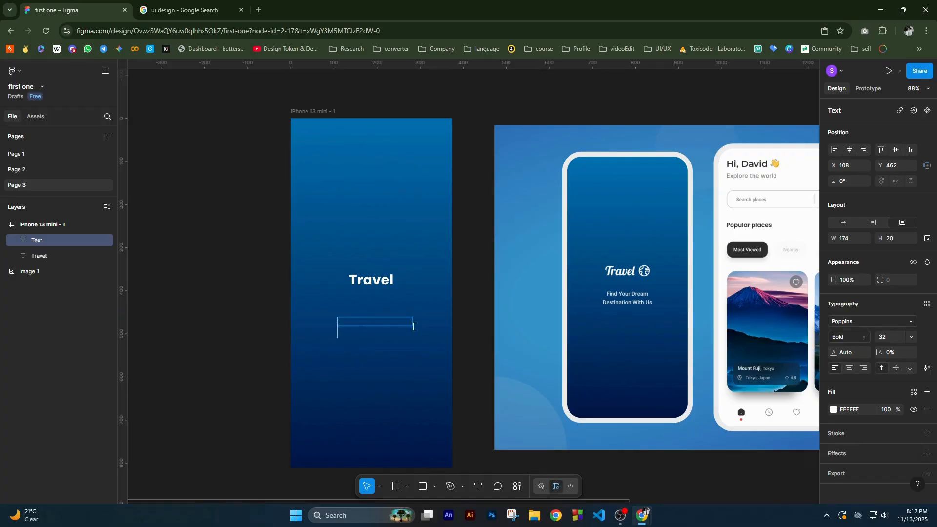
type("Find your dr")
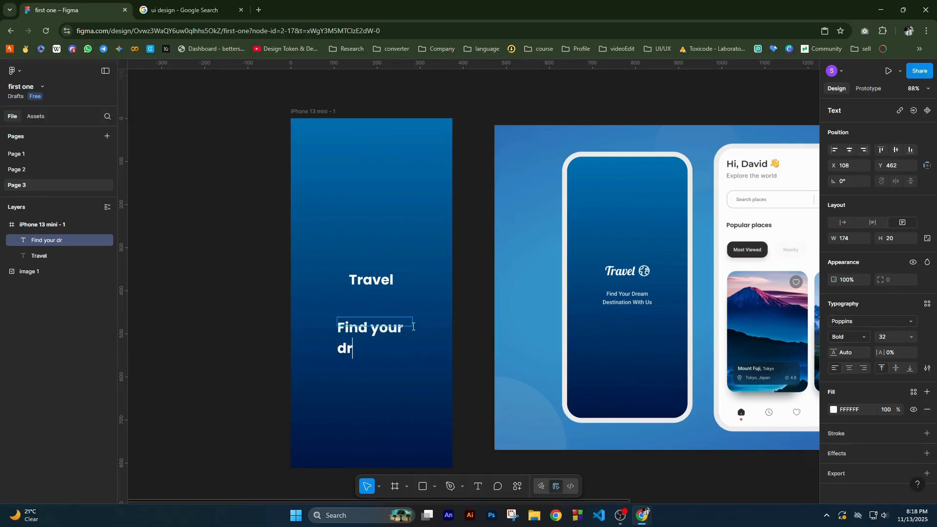
type("eam desitn")
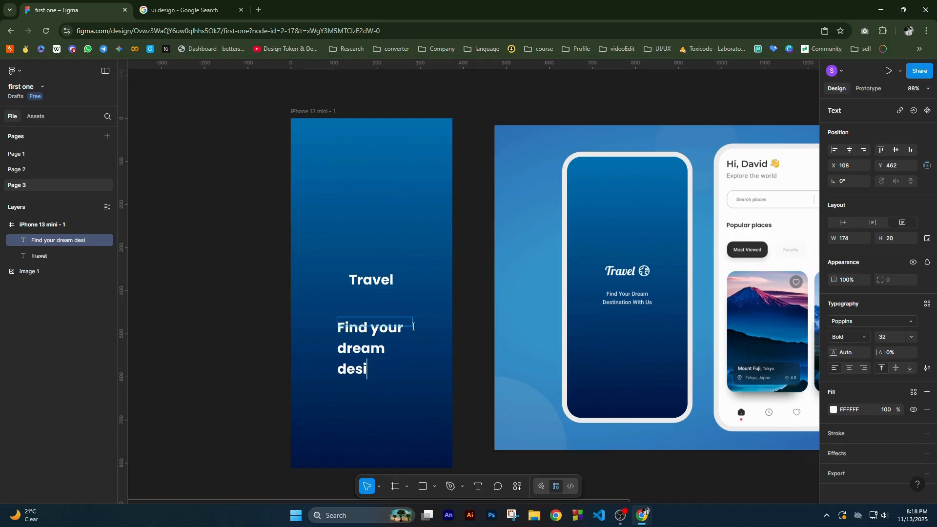
key("BackSpace")
key("BackSpace")
key("BackSpace")
type("tination with us")
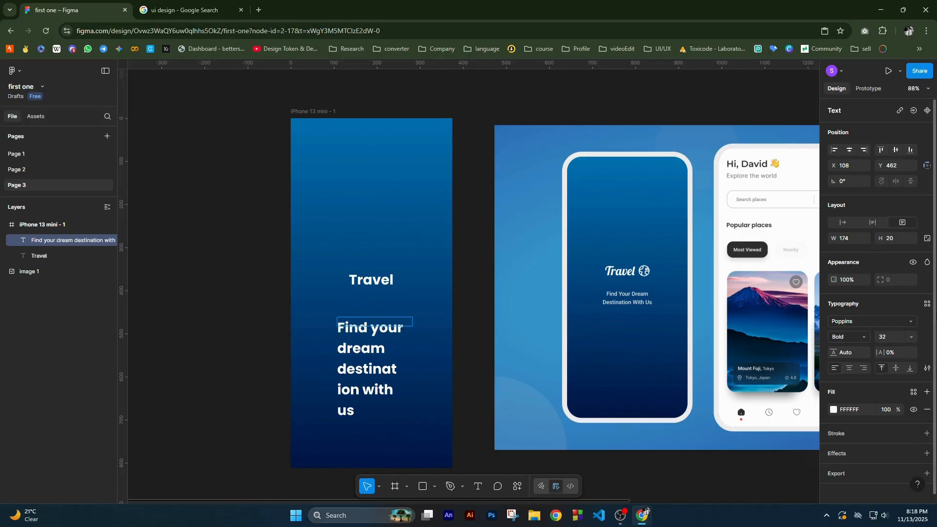
Step: Resize the tagline's text box to about 246 wide and set its font size to 16
left_click(841, 224)
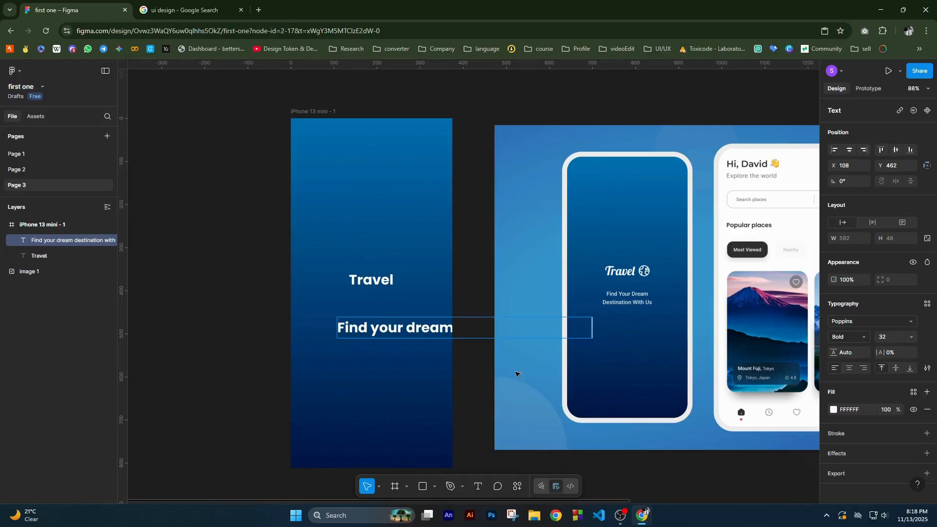
key("Escape")
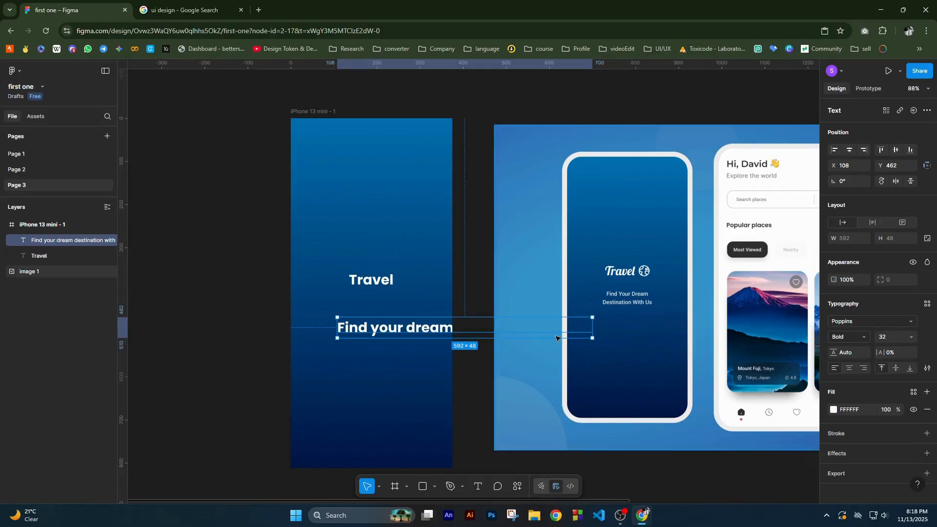
left_click_drag(593, 326, 443, 348)
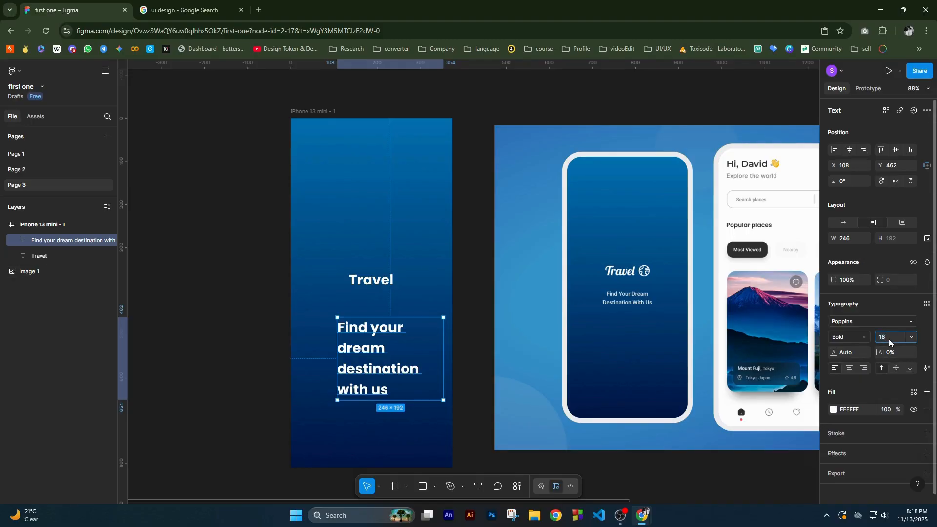
key("Return")
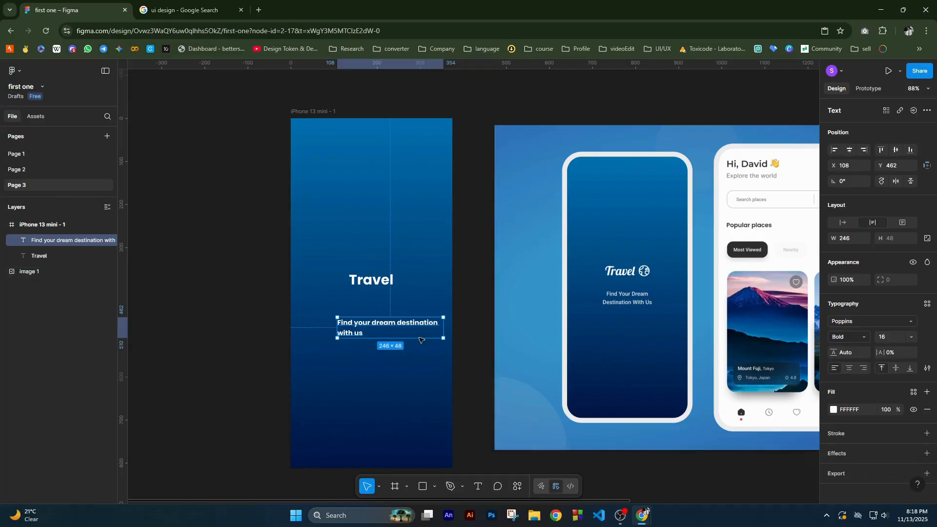
Step: Move the tagline up to about Y 419, just below the Travel title, and narrow its box to about 163 wide
left_click_drag(413, 334, 423, 314)
left_click_drag(430, 311, 394, 311)
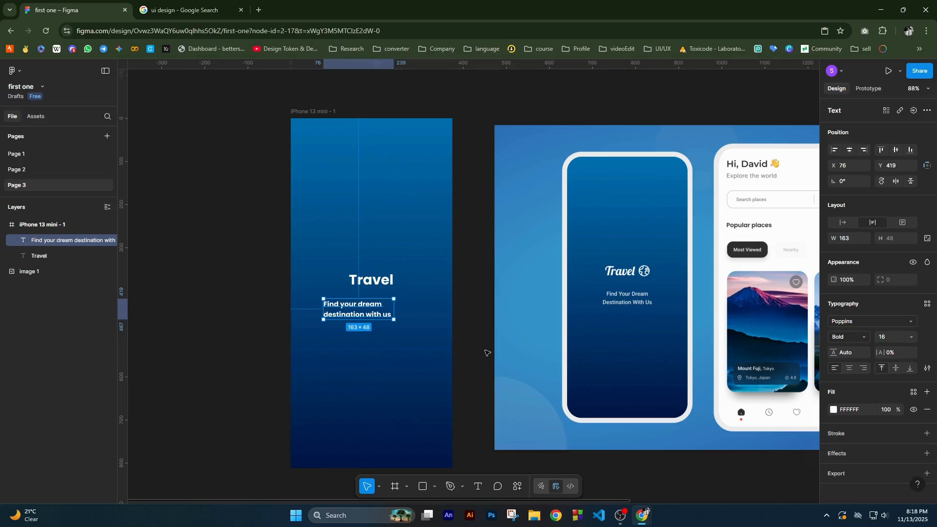
Step: Set the tagline's font weight to Regular and centre-align its two lines of text
scroll(369, 315, "up", 3)
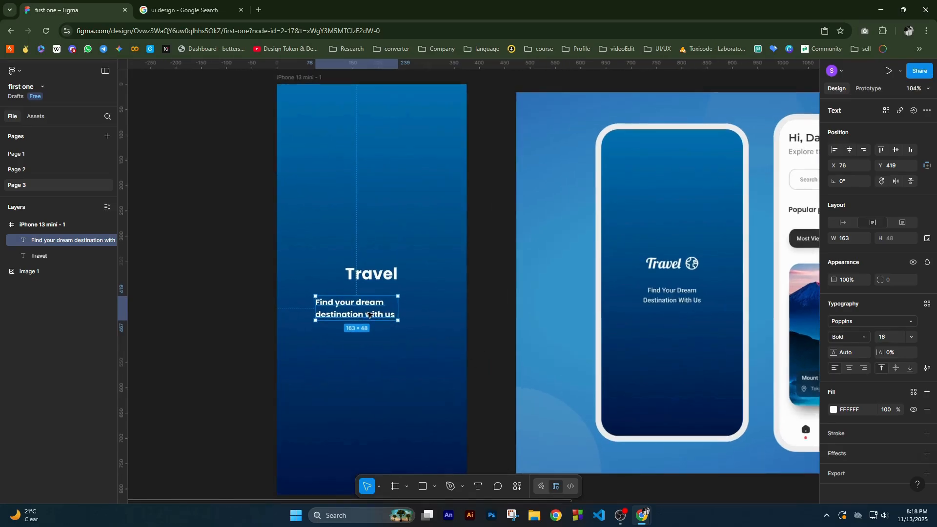
left_click(859, 335)
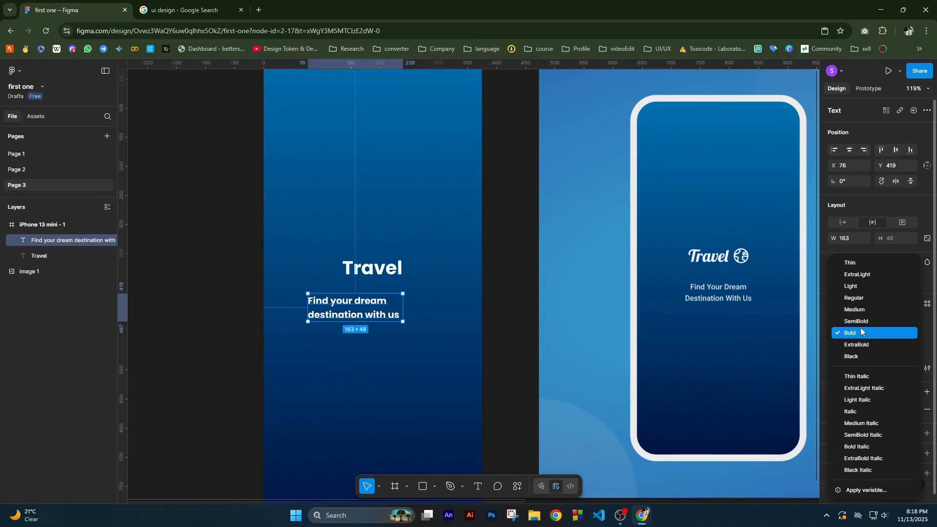
left_click(866, 302)
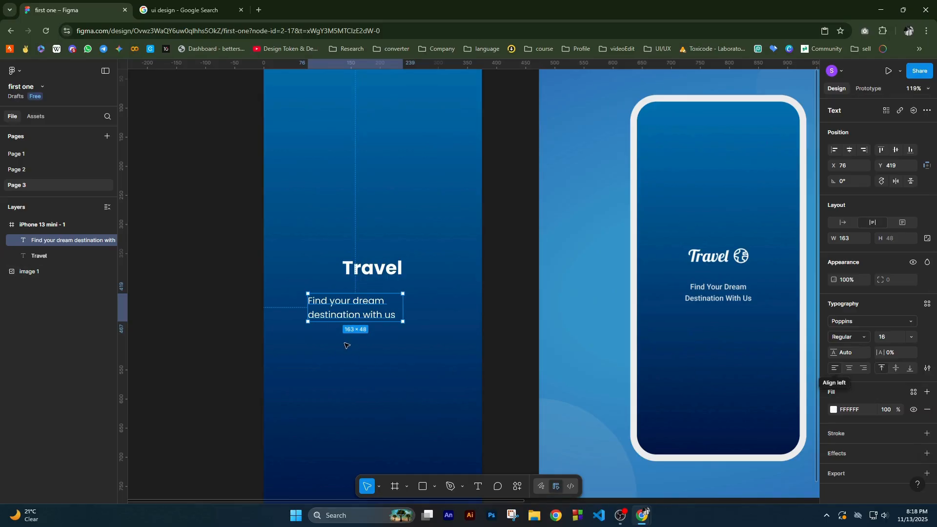
left_click(851, 369)
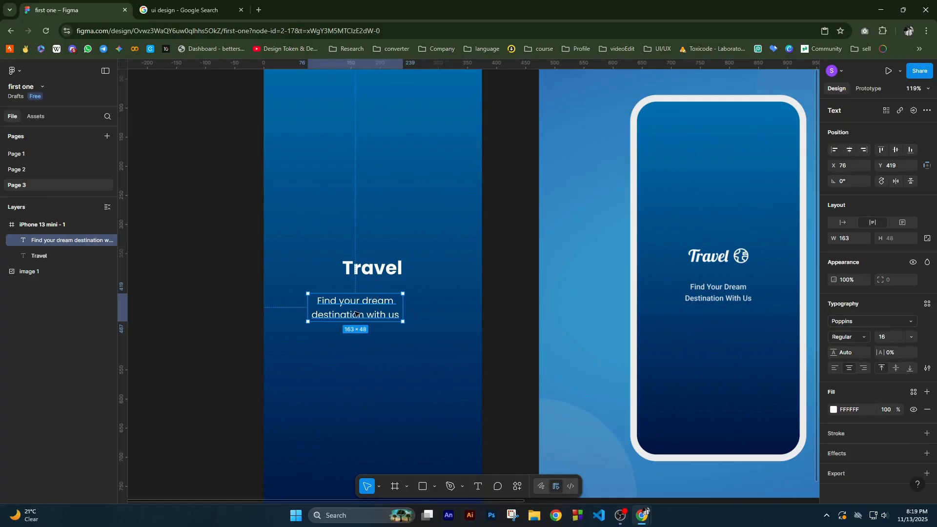
Step: Try a line height of 24 on the tagline and return it to Auto
scroll(356, 314, "up", 5)
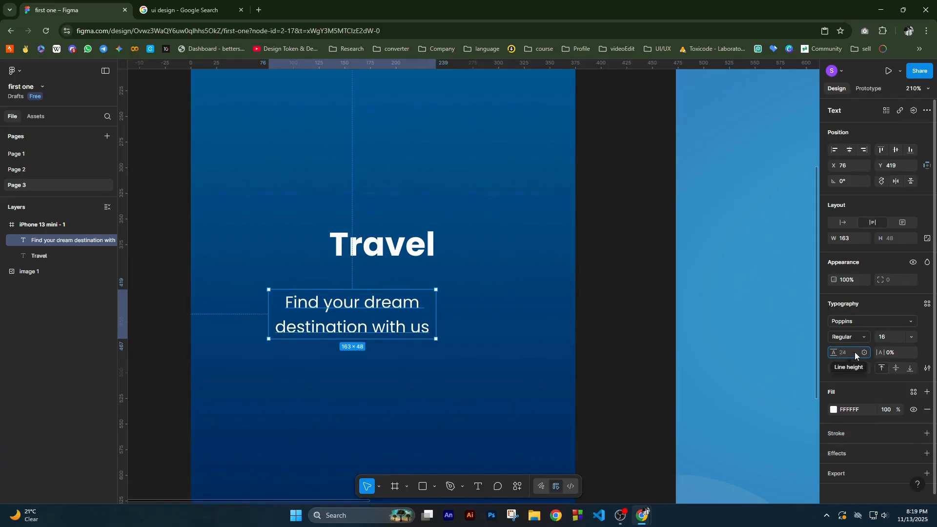
left_click(479, 335)
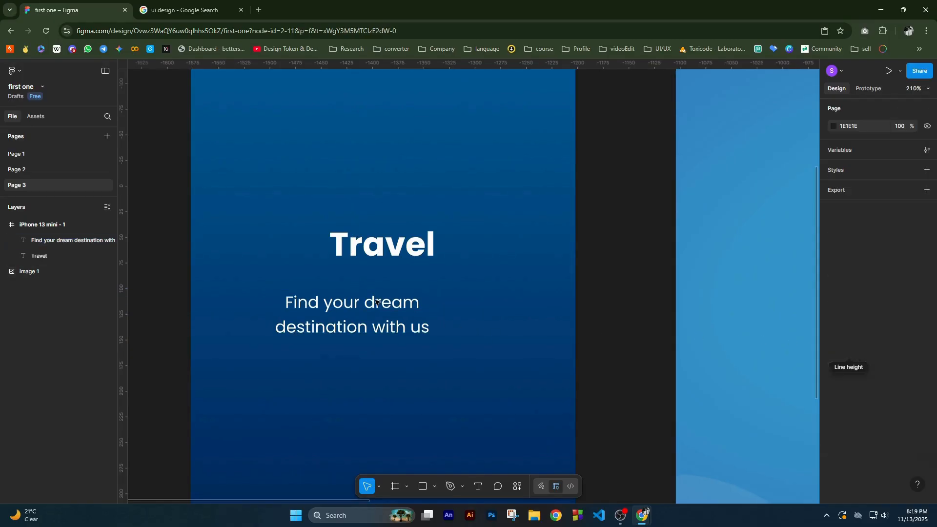
left_click(392, 305)
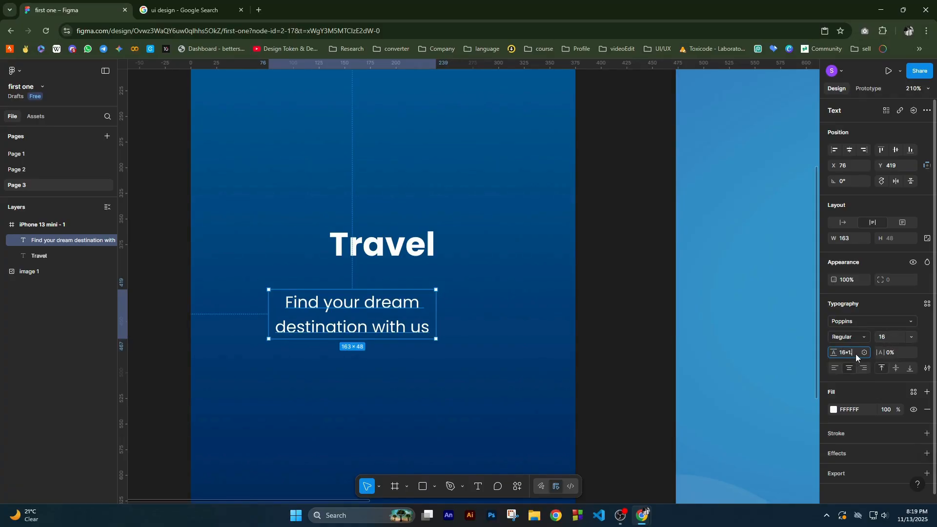
key("Return")
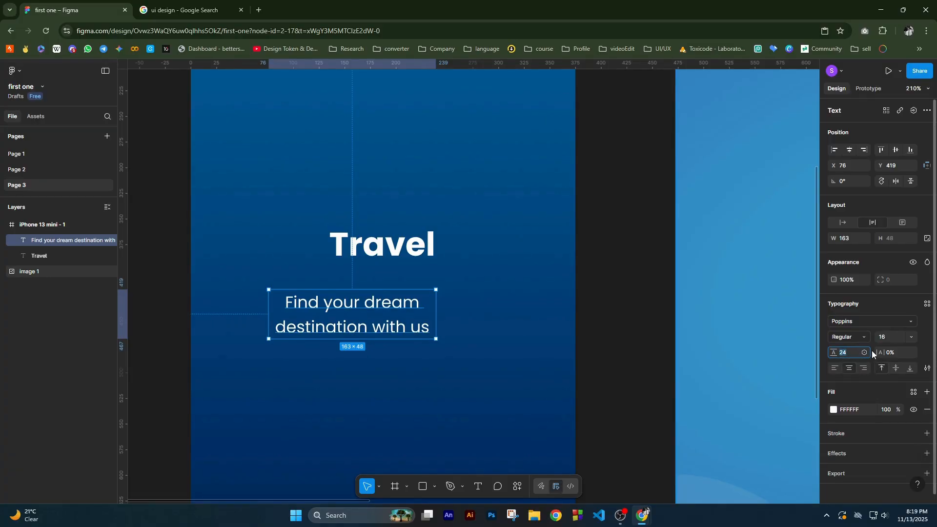
key("Return")
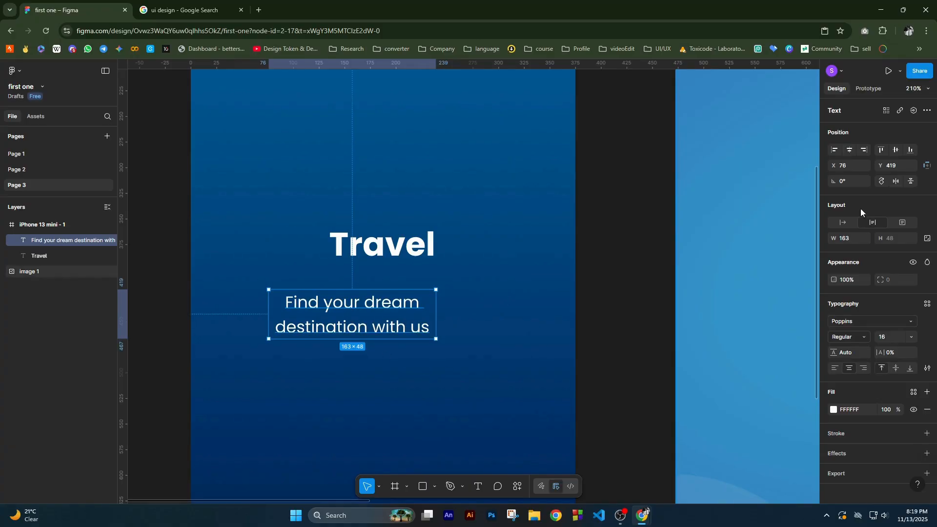
Step: Centre the tagline horizontally within the iPhone 13 mini frame
left_click(849, 151)
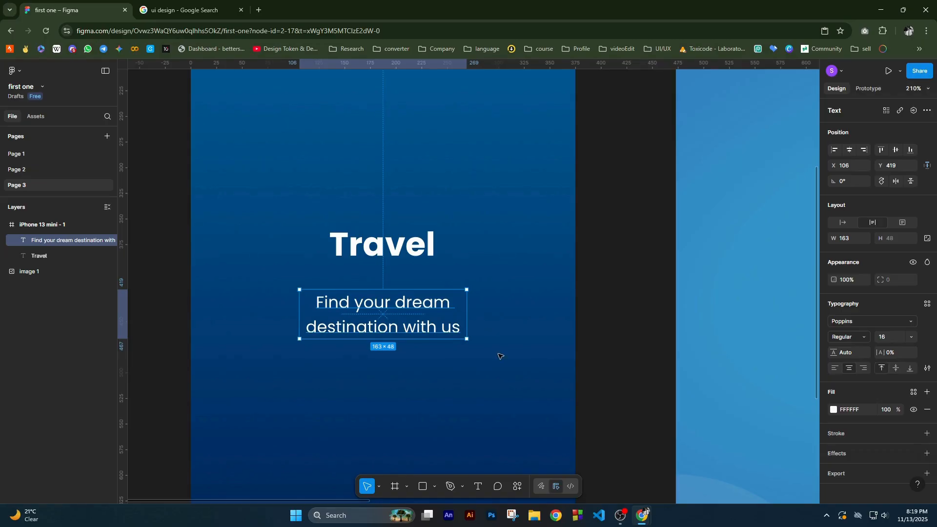
scroll(509, 355, "down", 10)
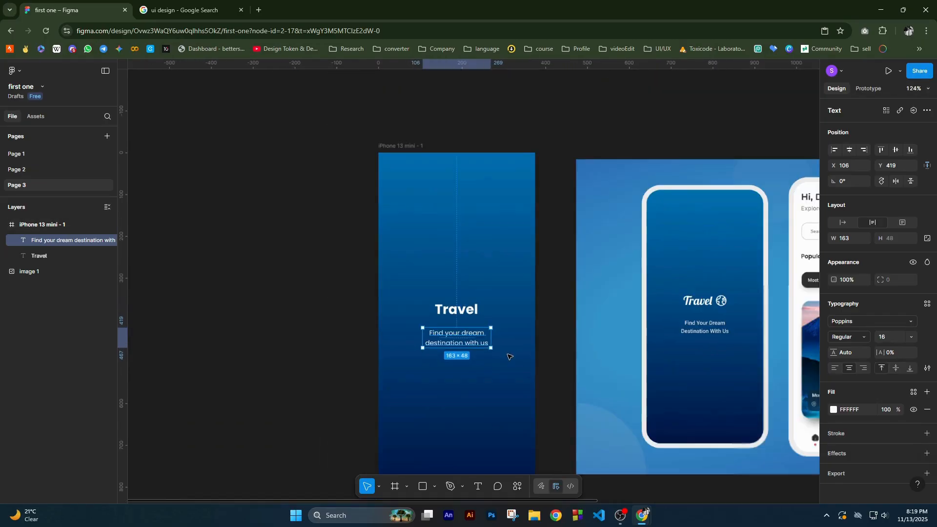
left_click_drag(470, 379, 404, 354)
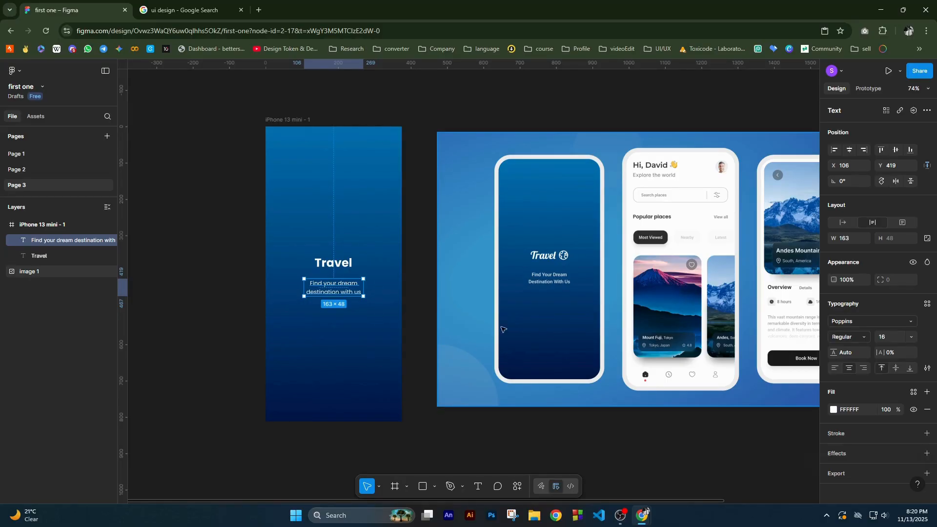
left_click_drag(481, 358, 438, 358)
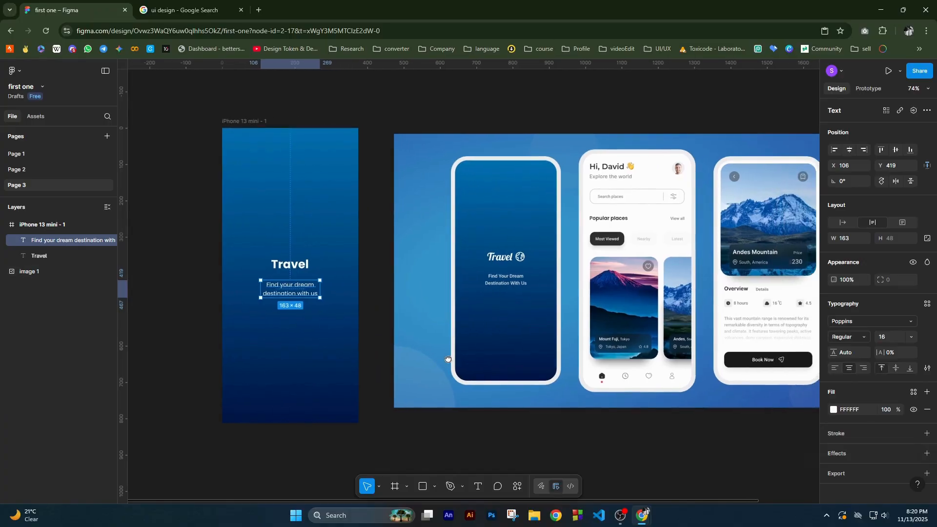